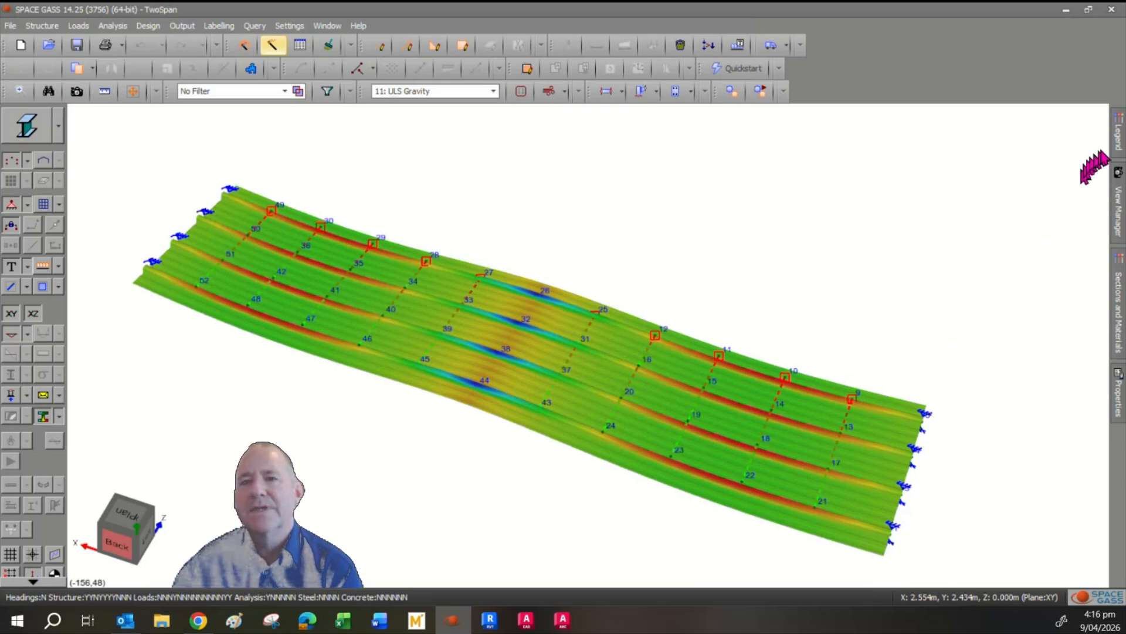
Show the stress legend and switch the displayed load case to 12: Wind Uplift.
mouse_move(1121, 143)
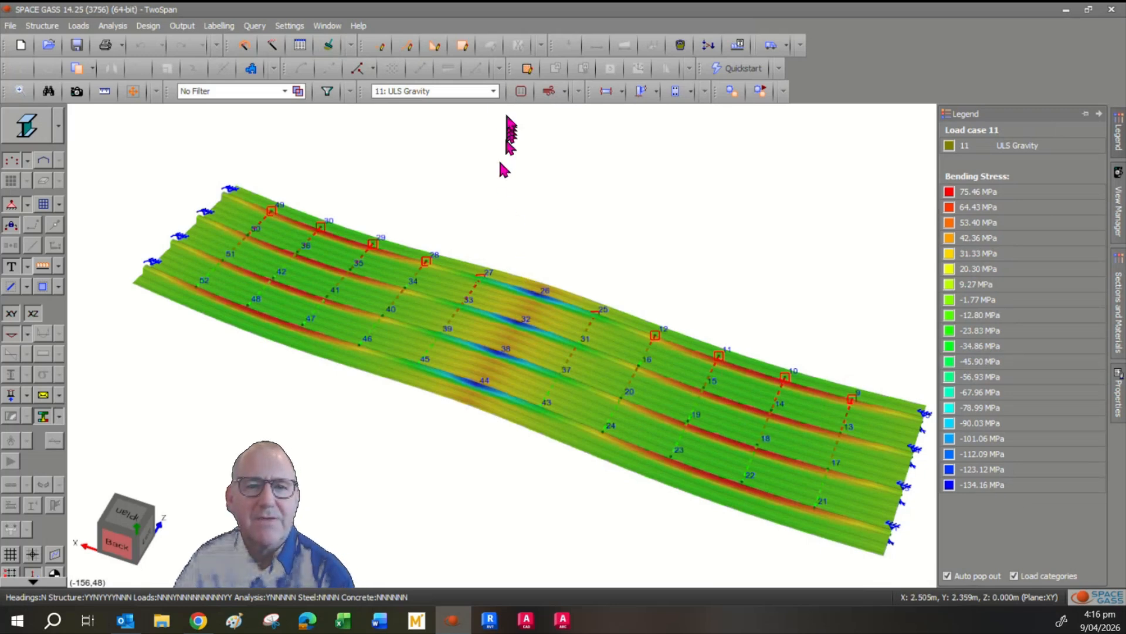
click(494, 92)
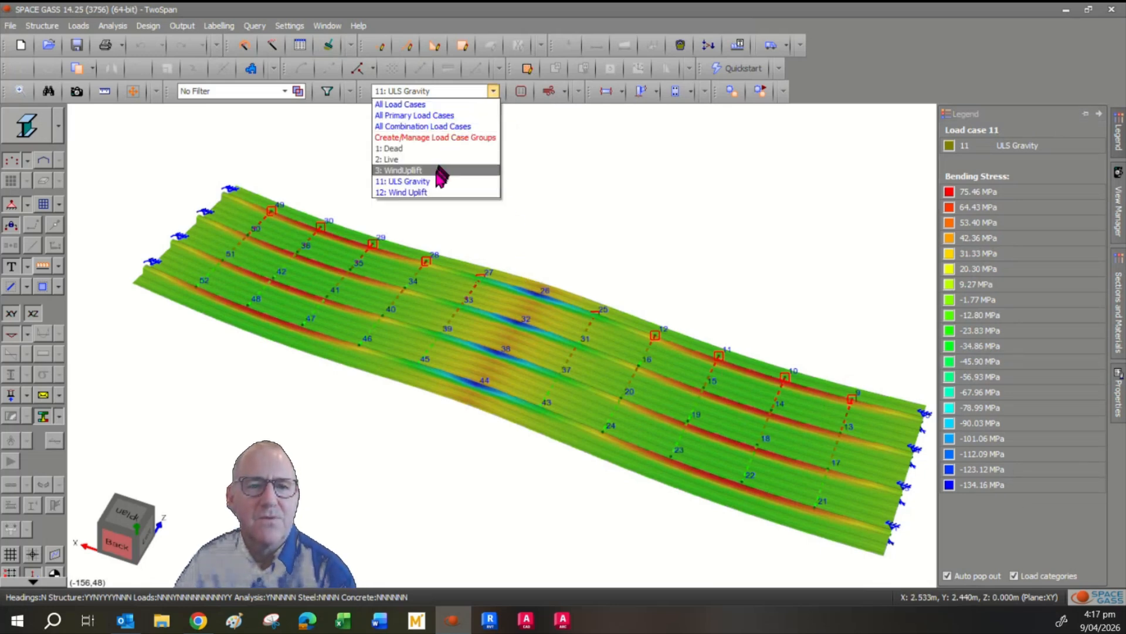
click(432, 192)
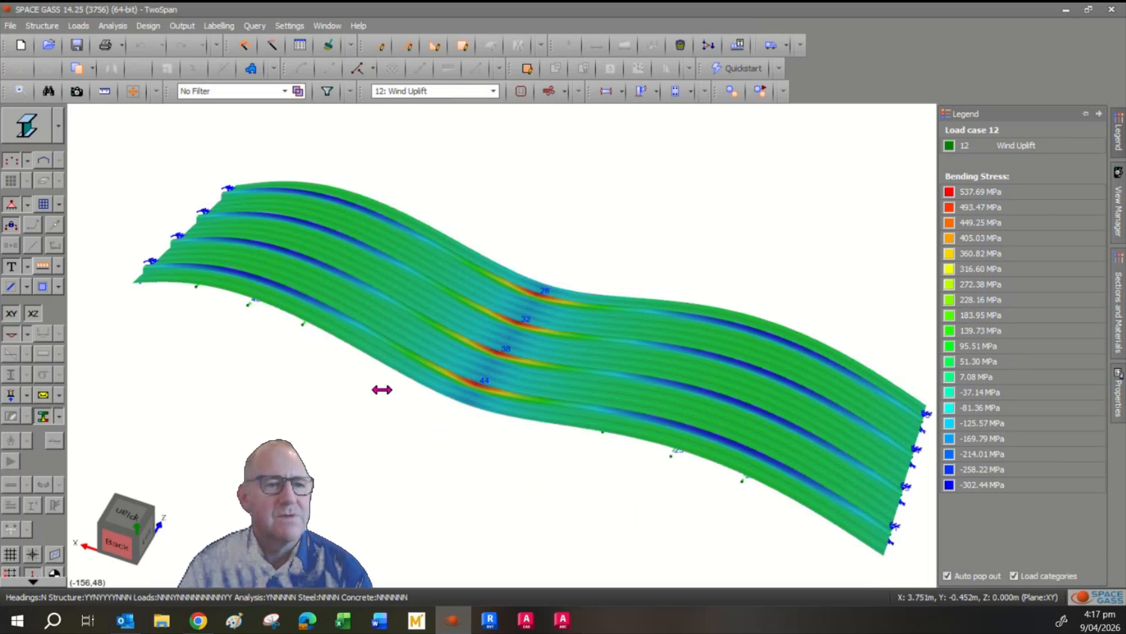
Turn on the member display, turn off the deflected shape and stress contours, and render the model as a wireframe.
click(48, 162)
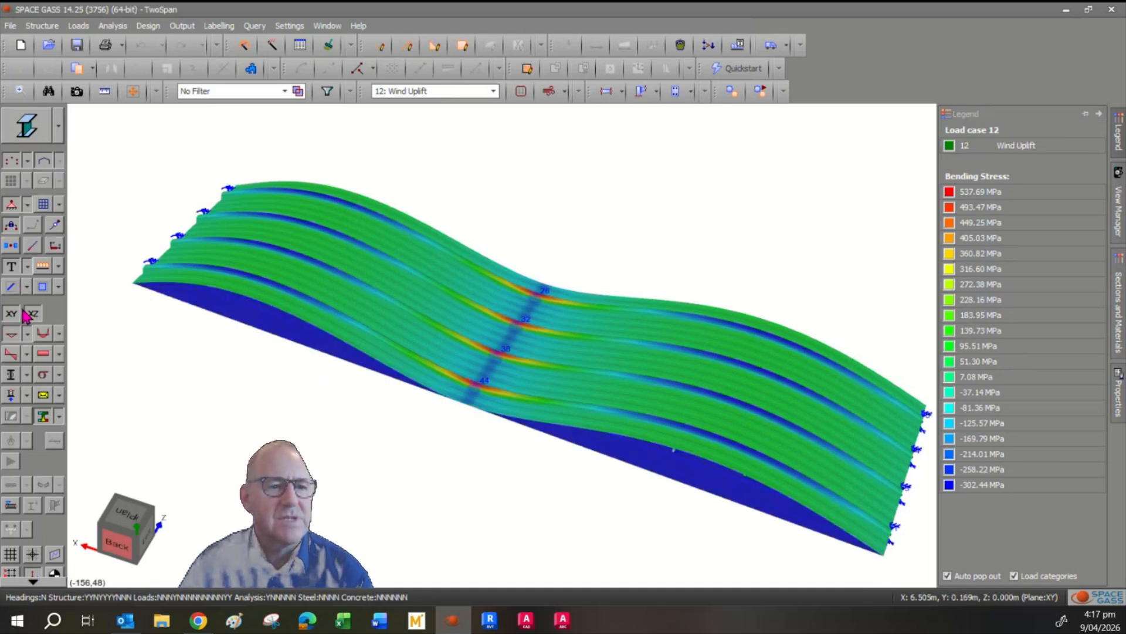
click(11, 333)
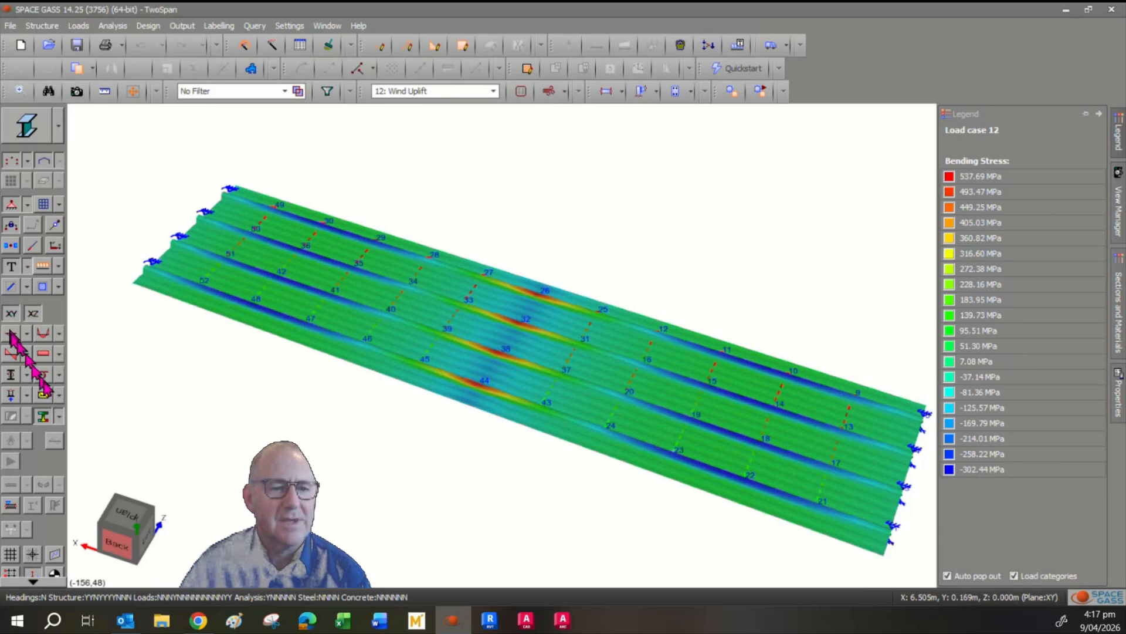
click(44, 416)
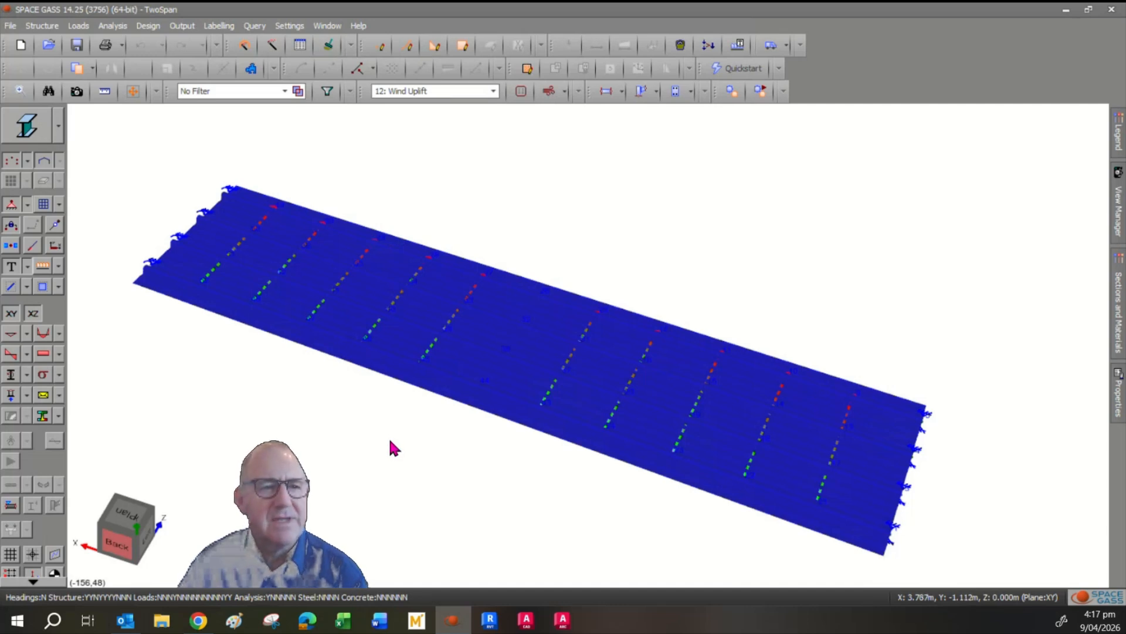
click(59, 136)
click(50, 187)
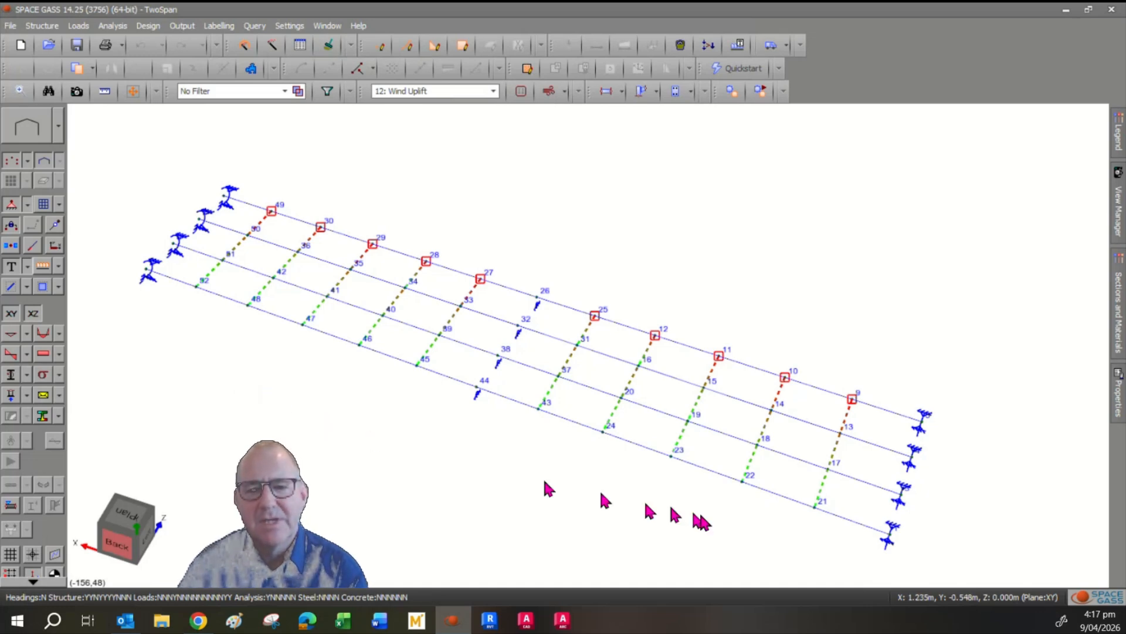
Select the member between nodes 21 and 22, show its properties and open its section in the Shape Builder.
click(781, 497)
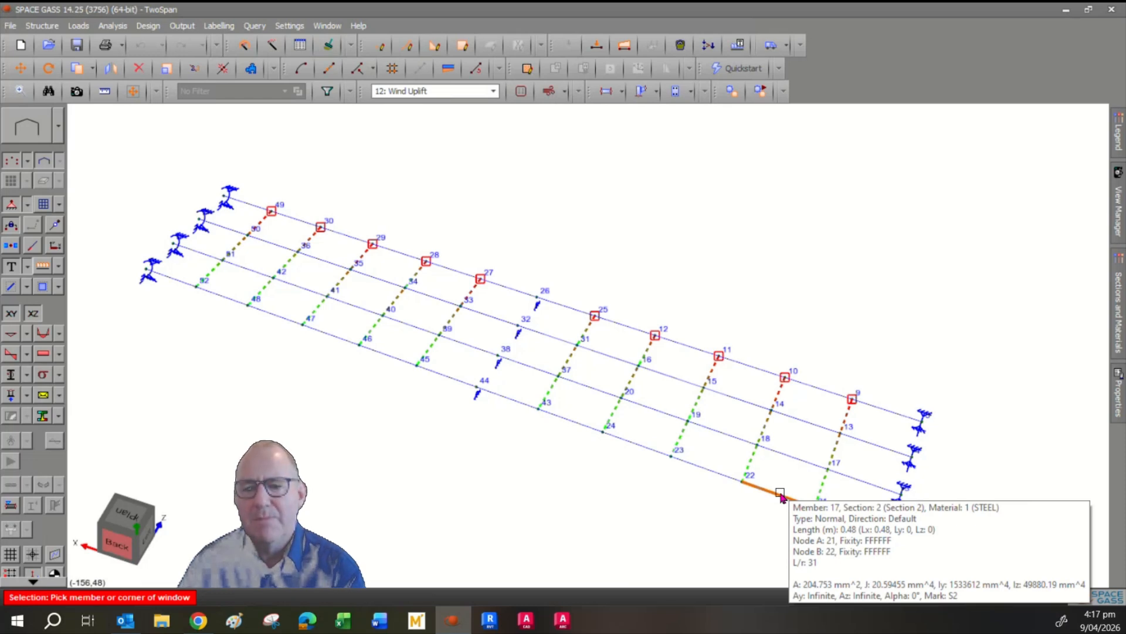
click(1120, 407)
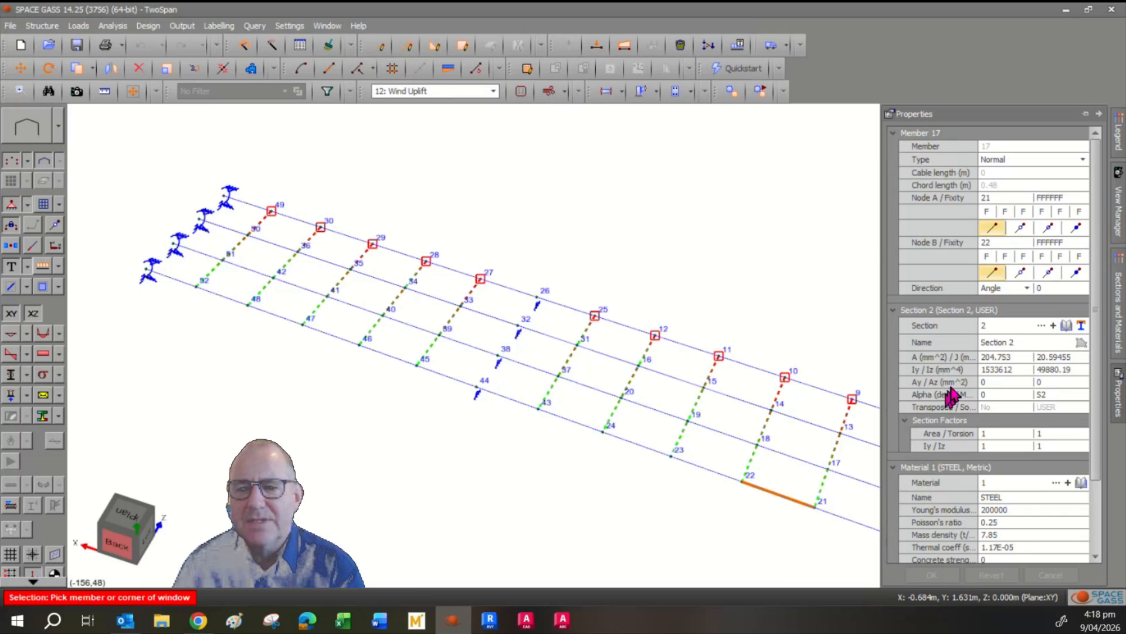
click(1004, 344)
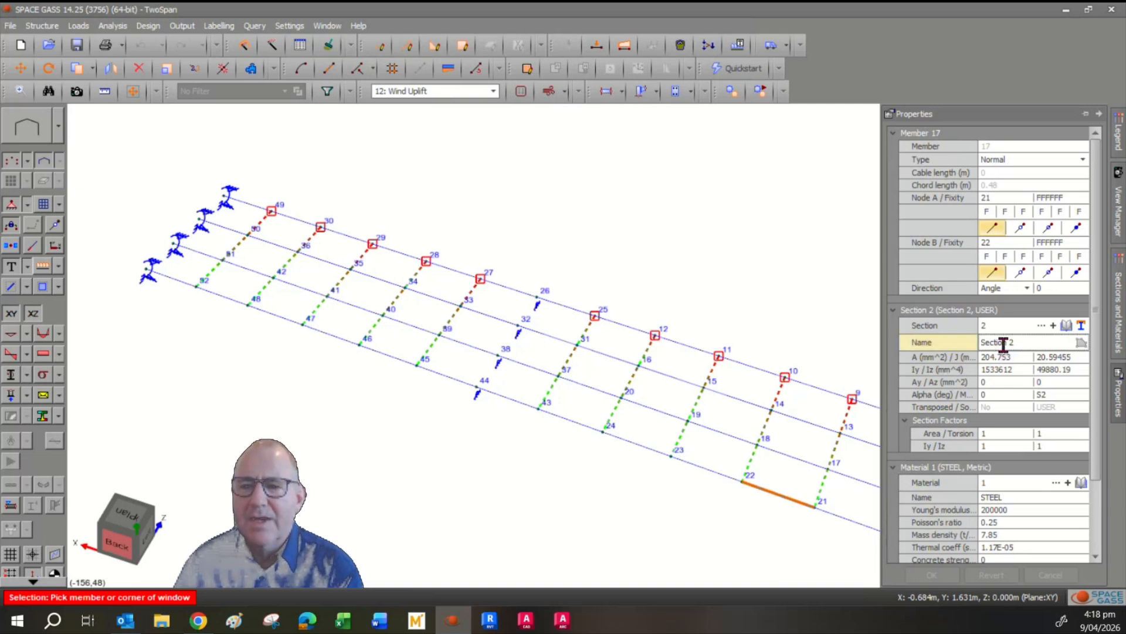
click(1082, 327)
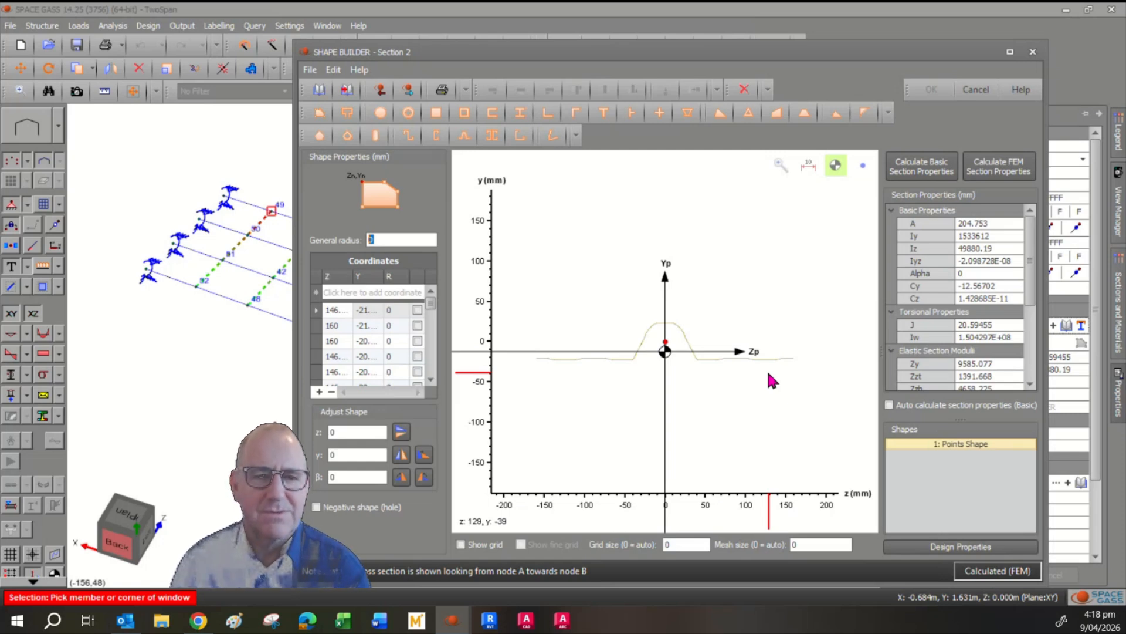
Review the coordinate list of the points shape and the DXF import and export options.
click(432, 380)
click(432, 380)
click(432, 381)
click(432, 381)
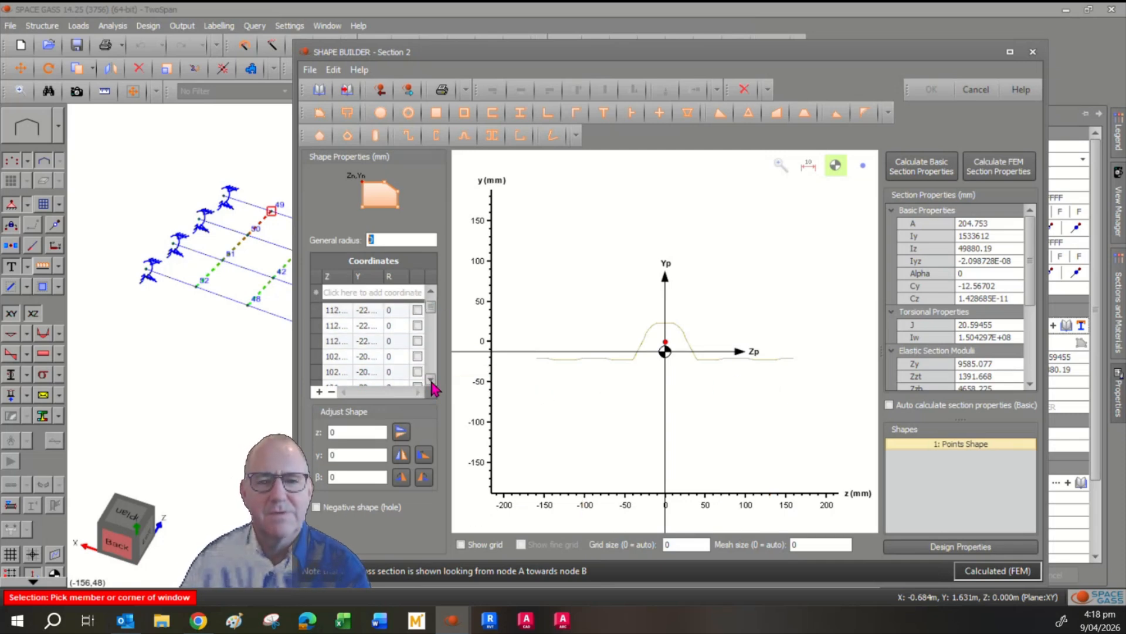
click(432, 380)
click(432, 380)
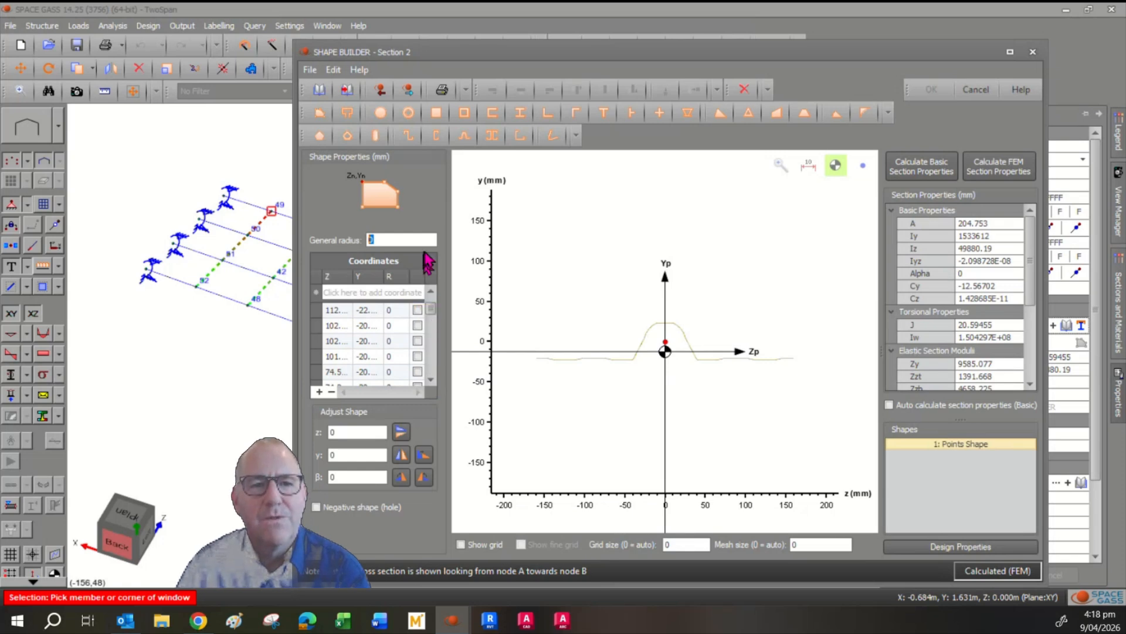
click(310, 70)
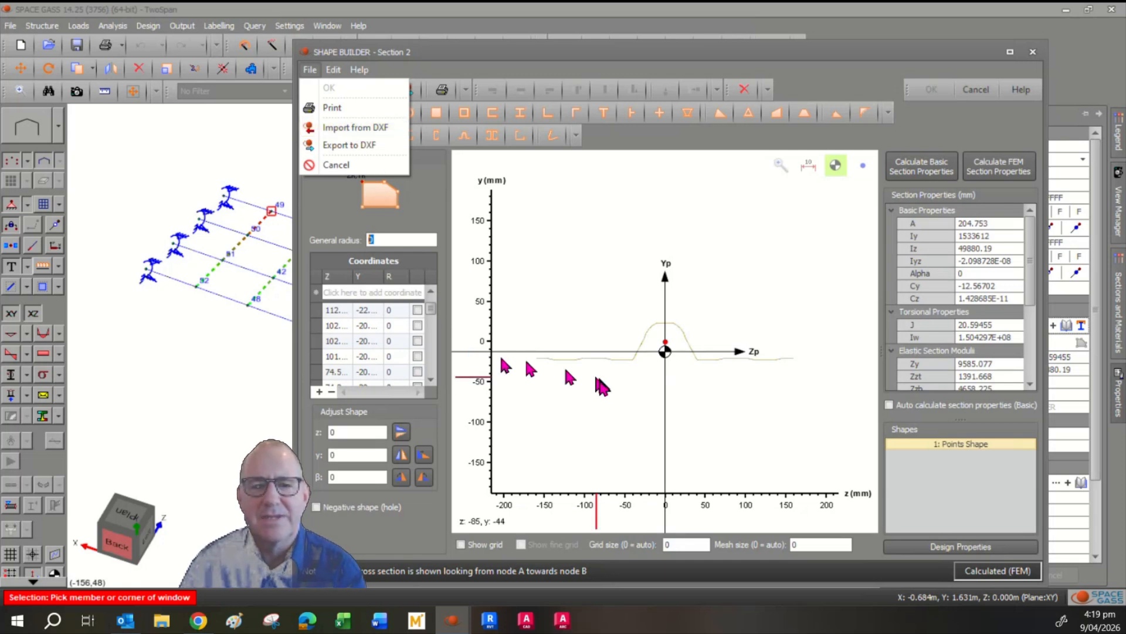
click(744, 330)
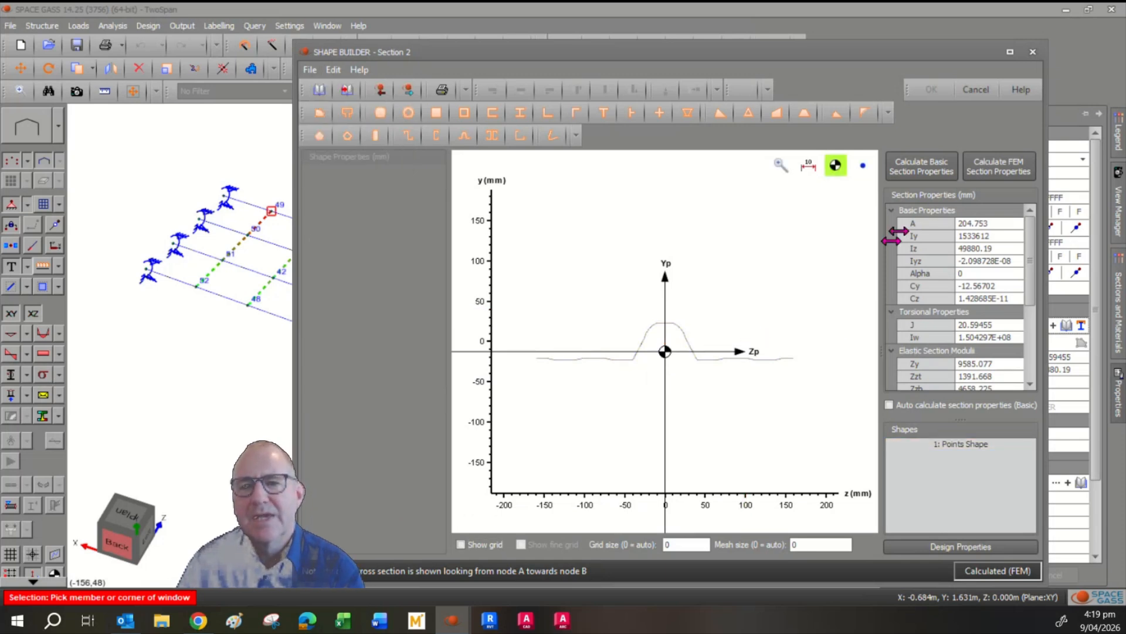
Calculate the basic section properties of Section 2 and look through the basic, torsional, modulus and gyration values.
click(937, 171)
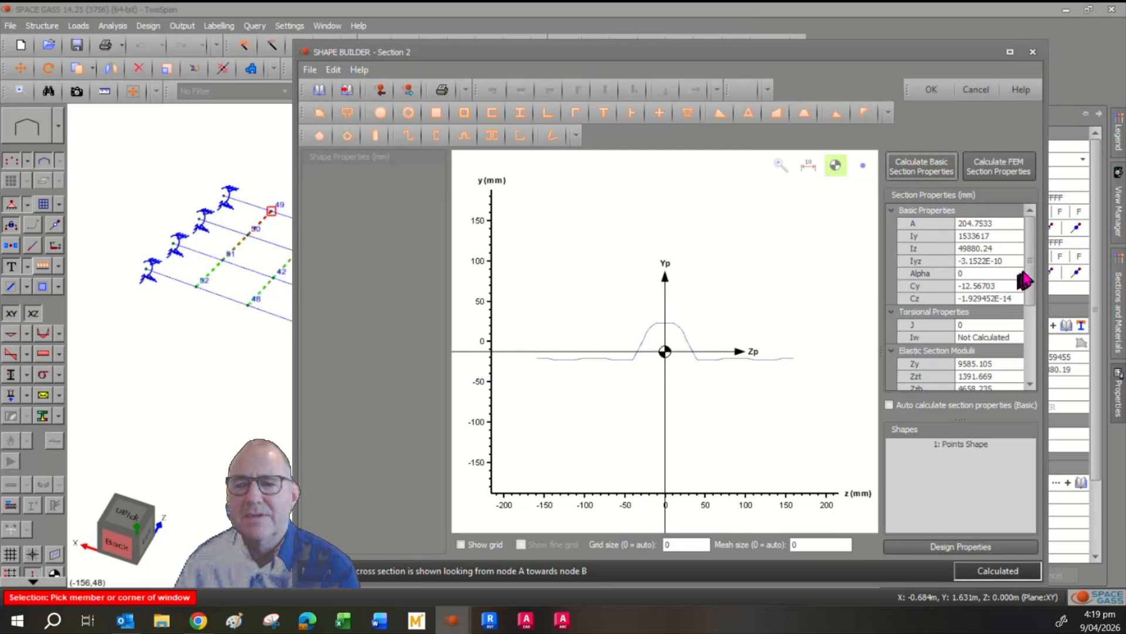
scroll(1033, 275, down, 1)
scroll(1036, 287, down, 1)
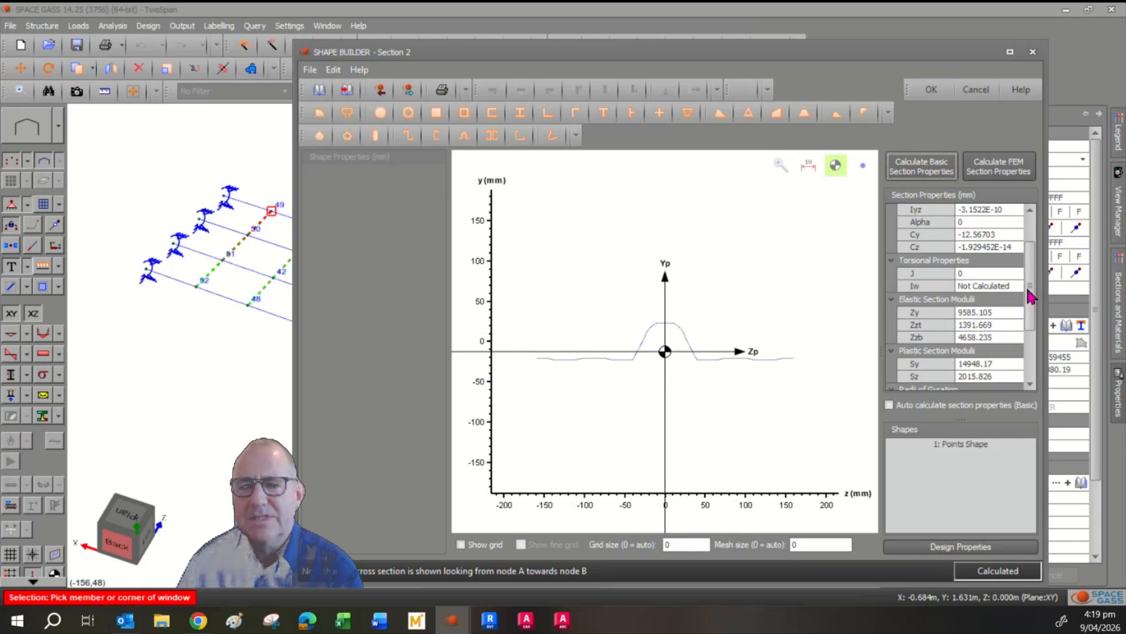
scroll(1032, 297, down, 1)
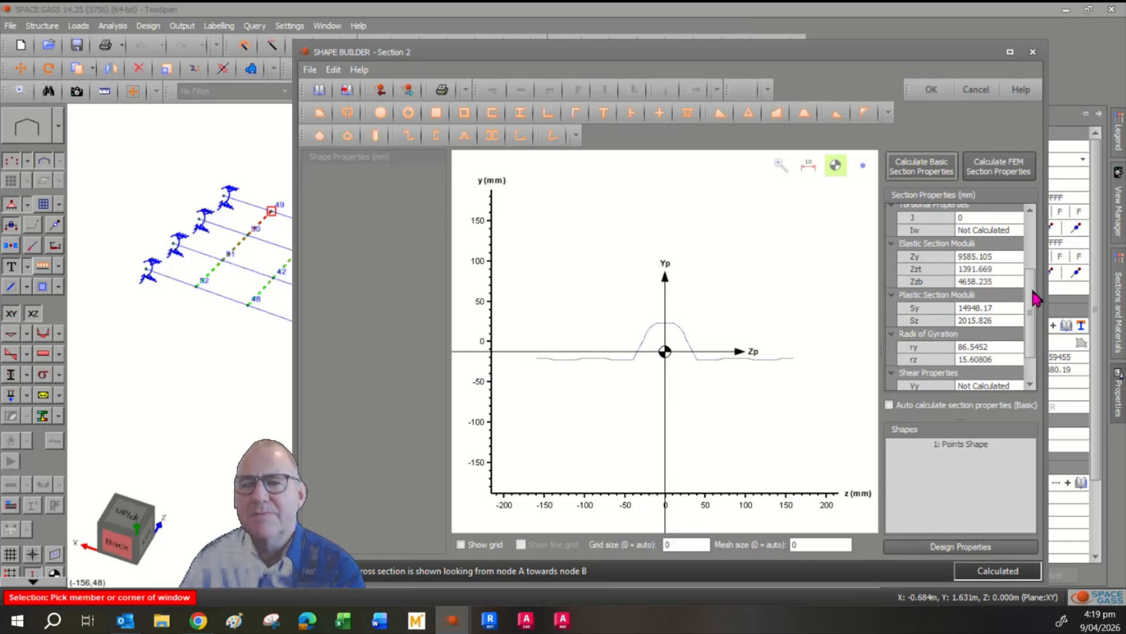
drag(1036, 300, 1031, 241)
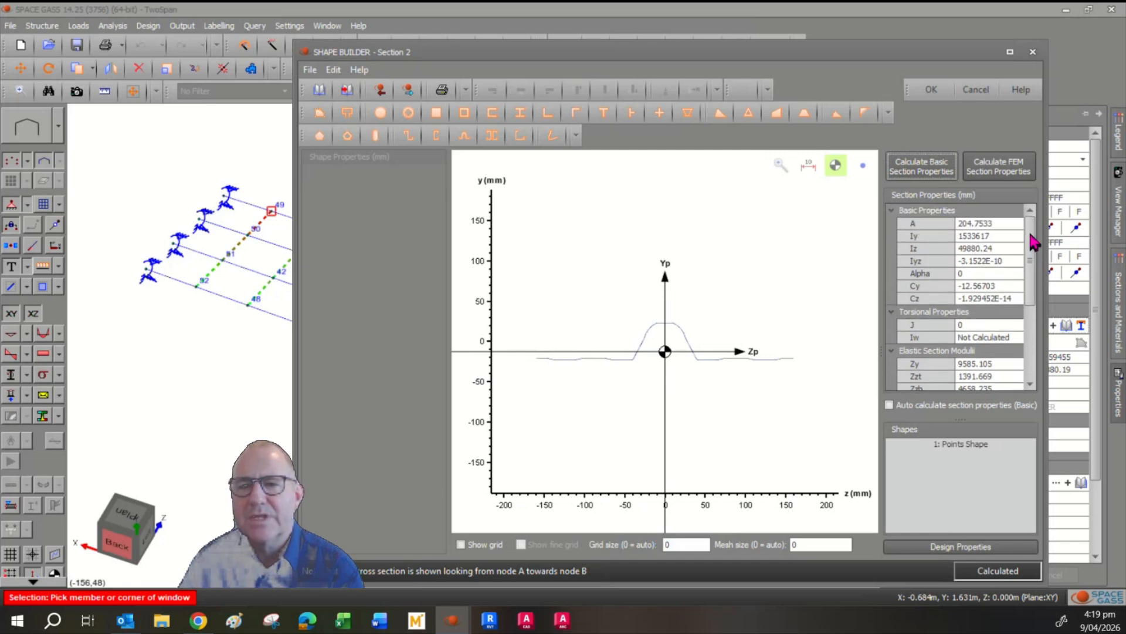
Calculate the FEM section properties of Section 2 and review the torsional and shear properties.
click(1010, 171)
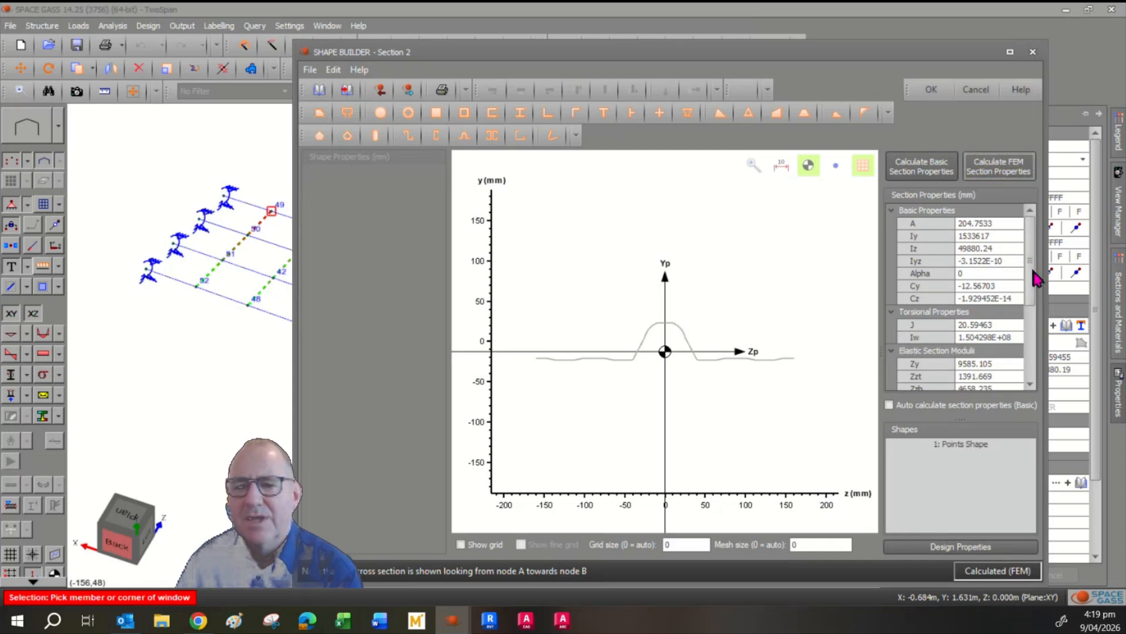
scroll(1037, 284, down, 1)
drag(1036, 283, 1039, 343)
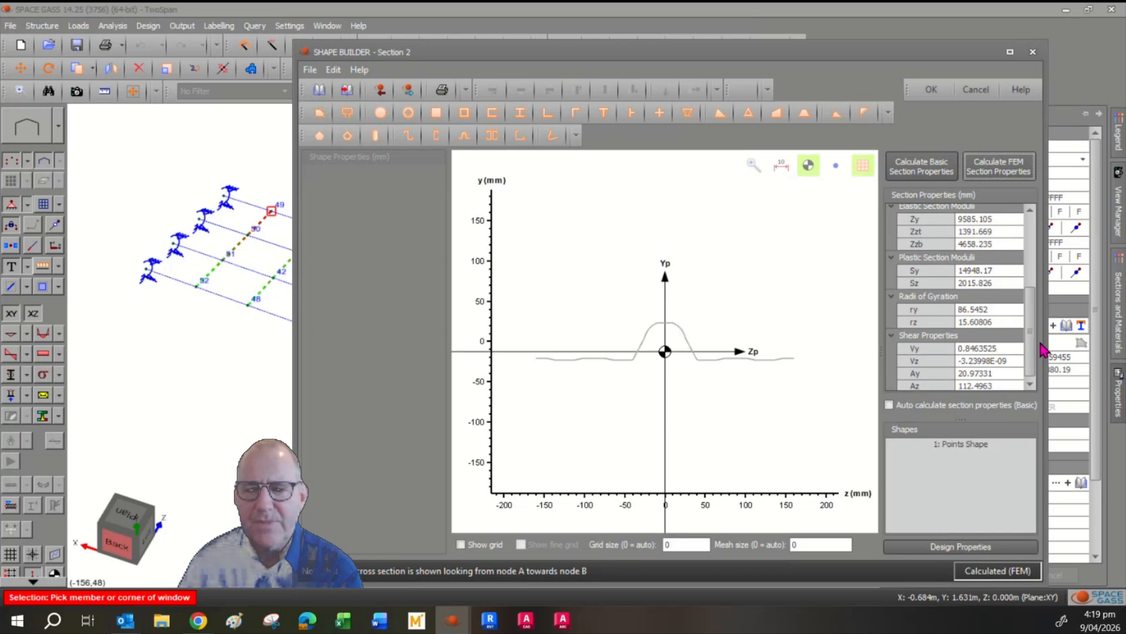
Examine the fabrication options and strengths in the section's design properties, keeping the fabrication as Cold Formed.
click(946, 547)
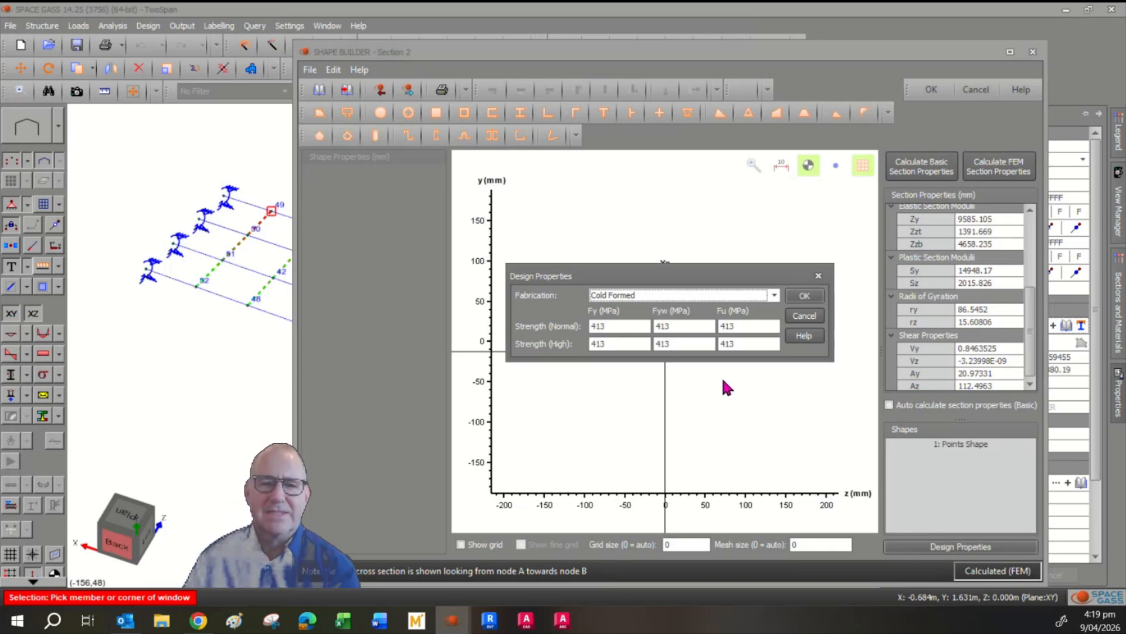
click(620, 298)
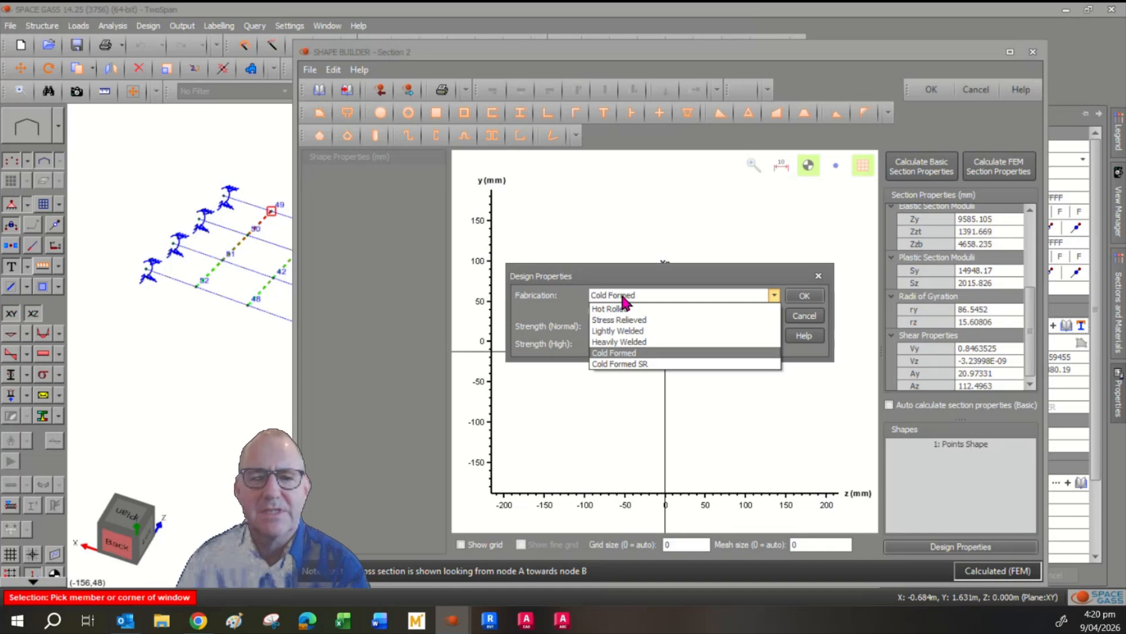
click(563, 315)
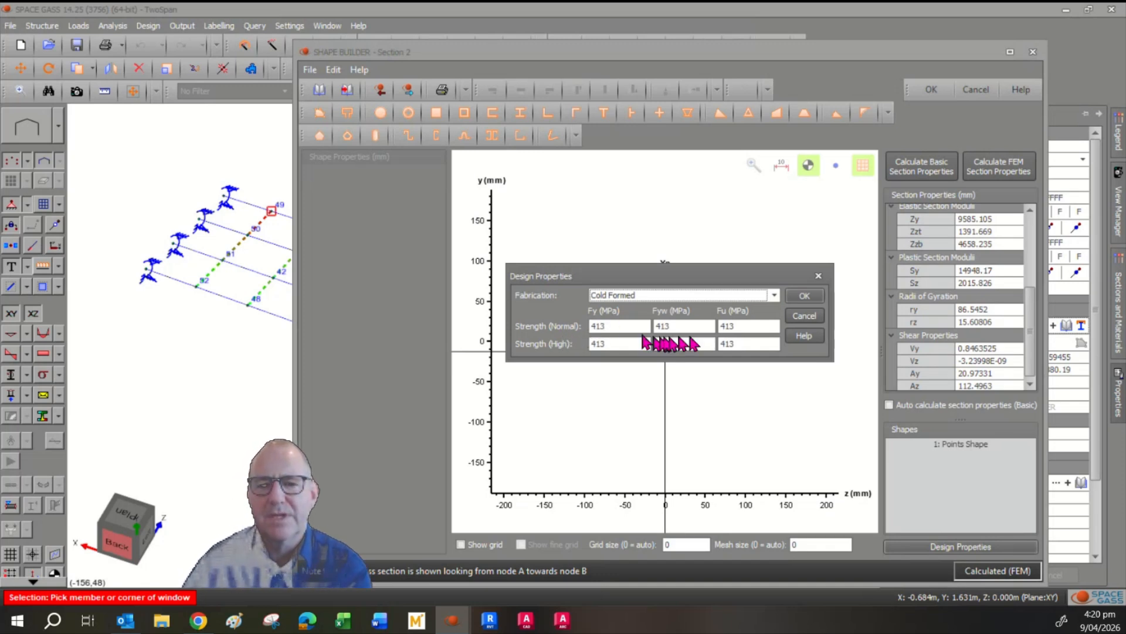
click(817, 300)
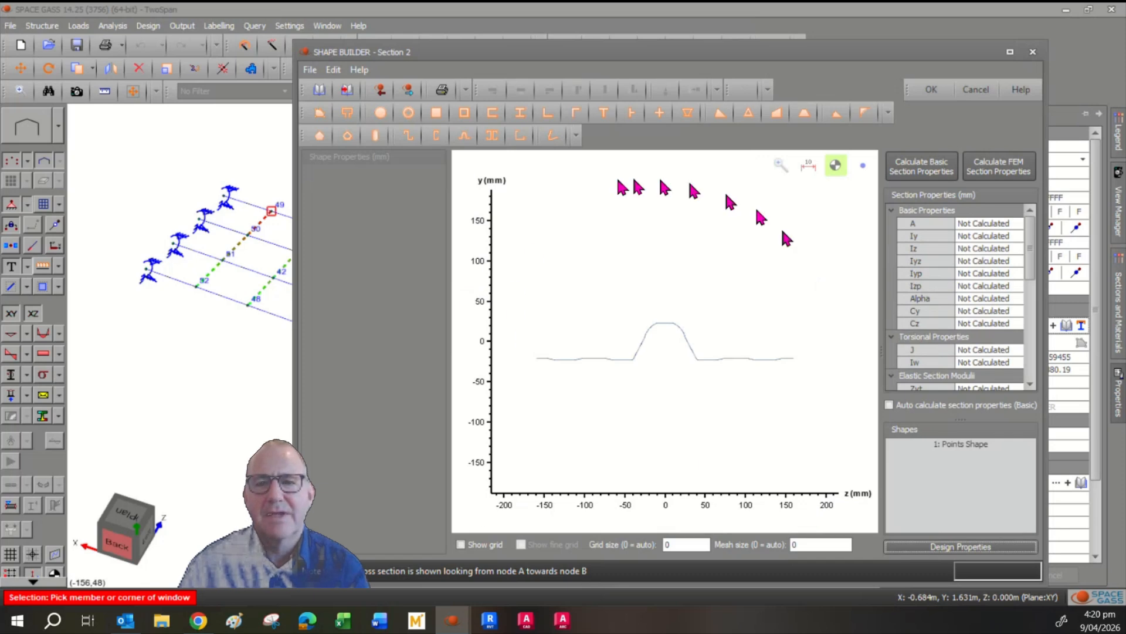
Decline recalculating the section properties and leave the Shape Builder, discarding the changes to Section 2.
click(930, 90)
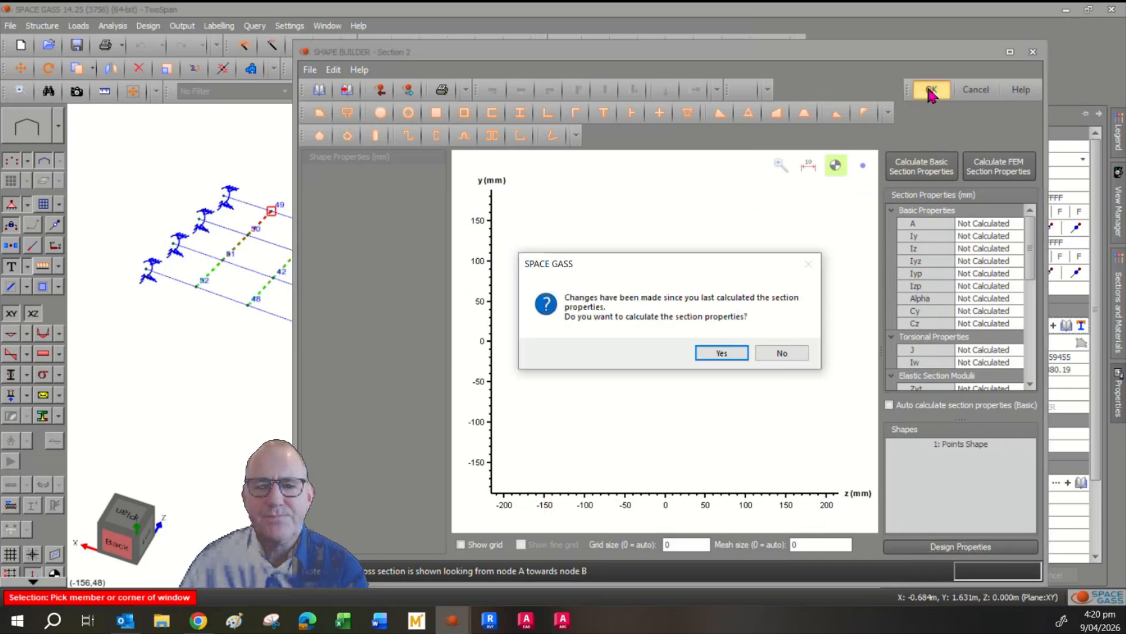
click(773, 355)
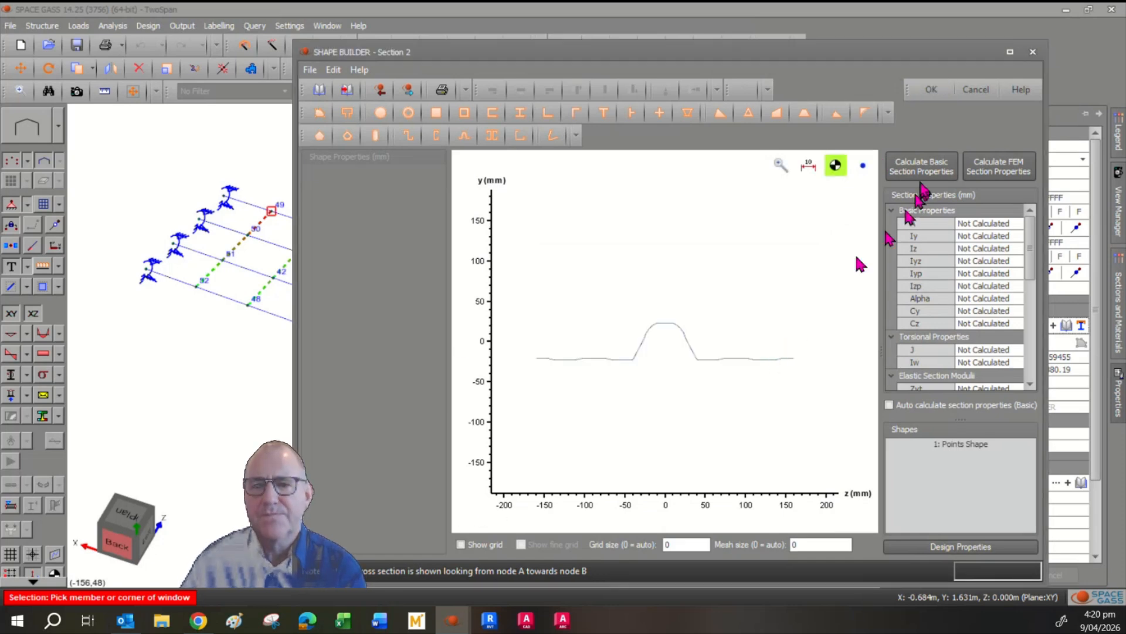
click(977, 90)
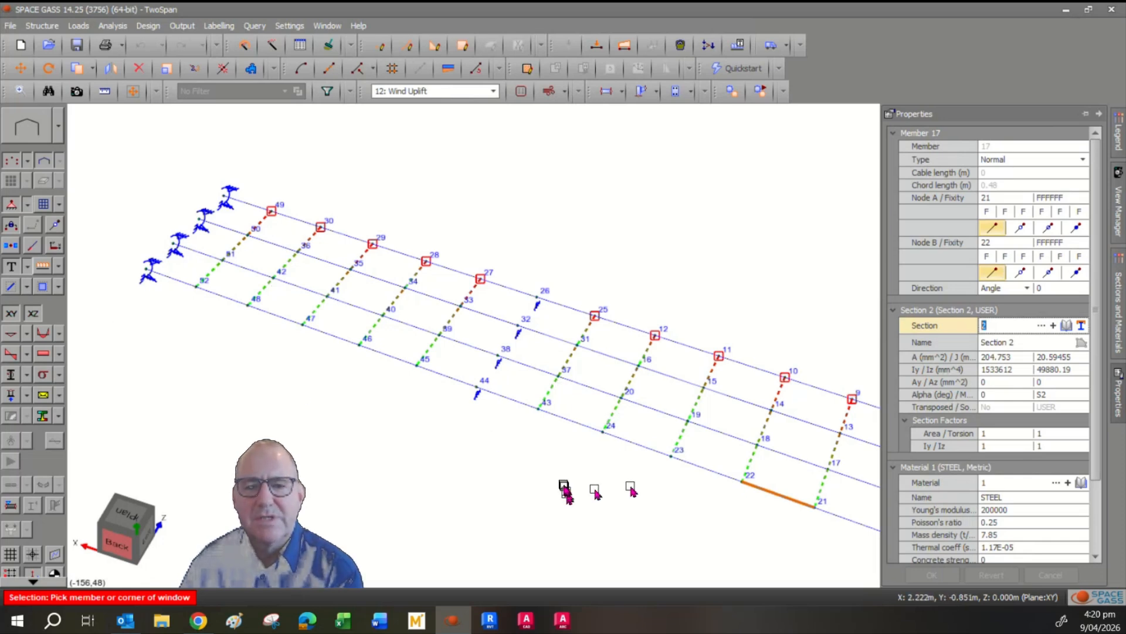
Display the bending moment diagrams for the wind uplift case on the members and hide the nodes.
middle_click(477, 433)
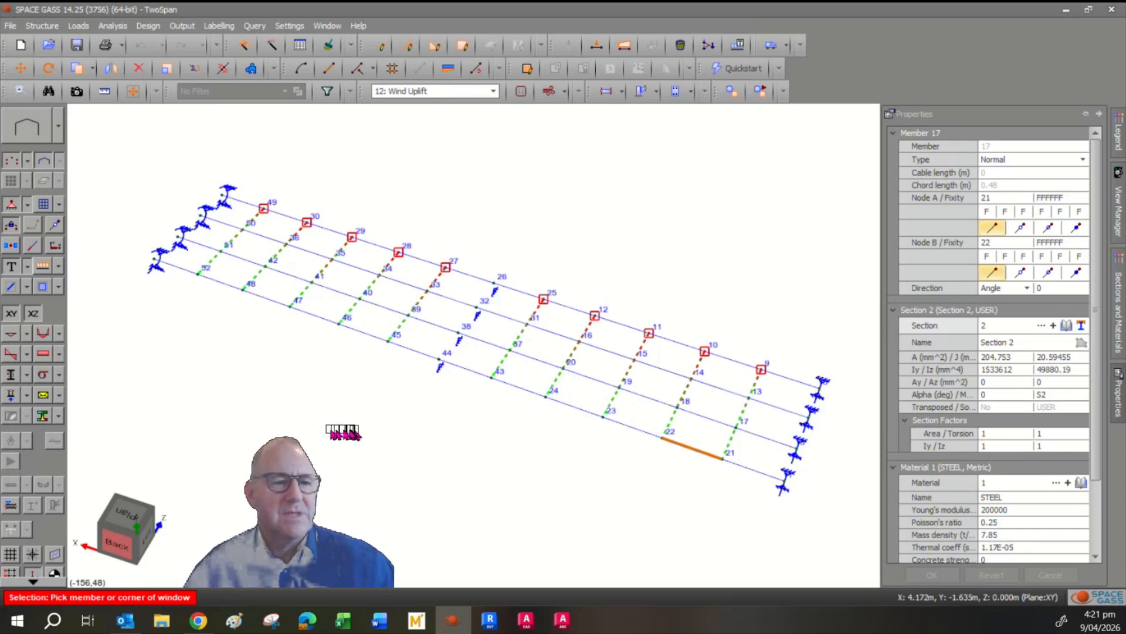
click(52, 351)
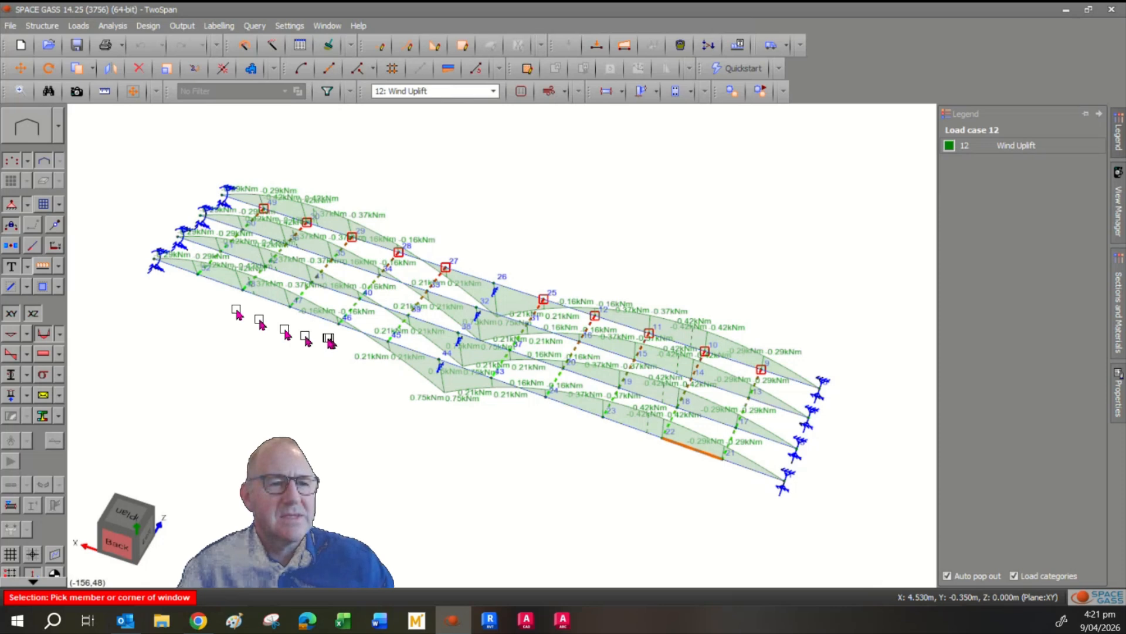
click(12, 161)
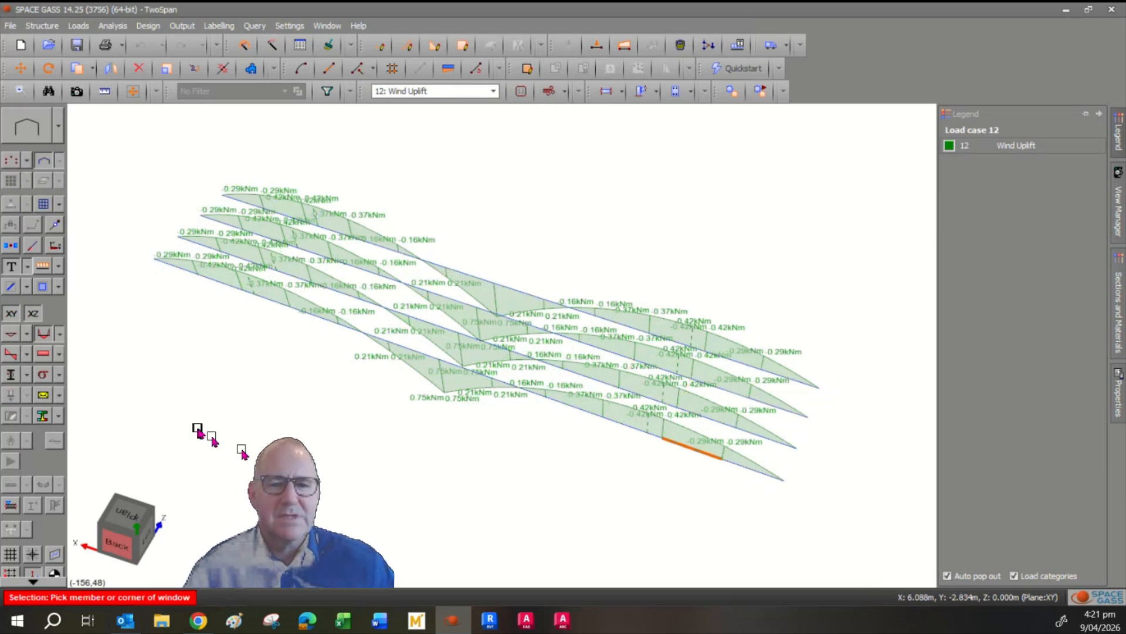
middle_drag(387, 481, 385, 488)
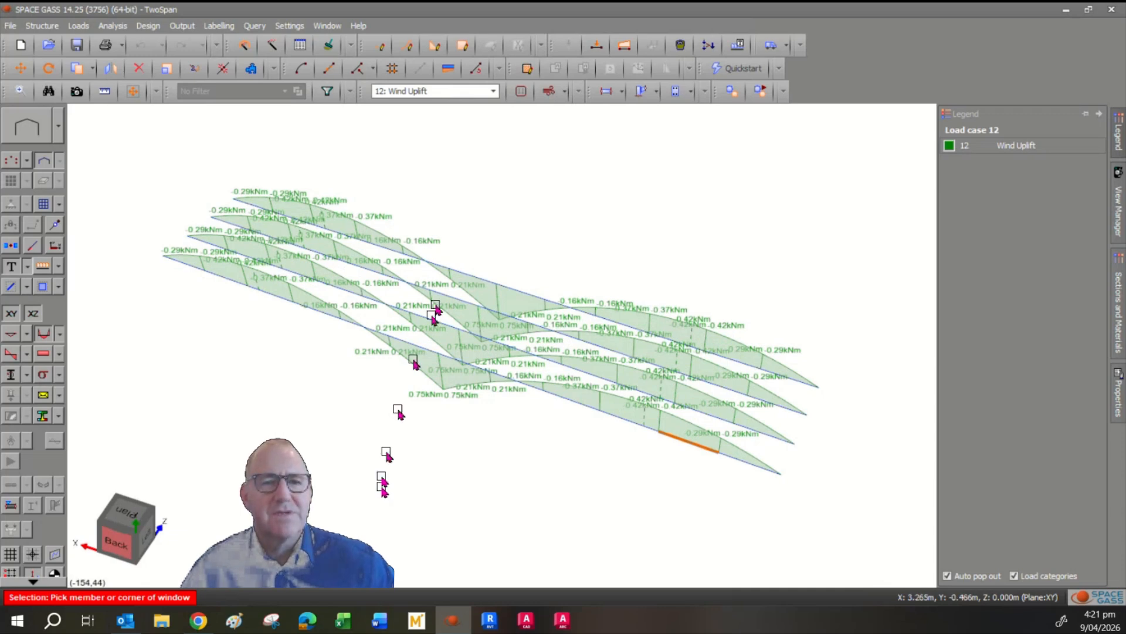
Switch the load case to 11: ULS Gravity and replace the bending moment diagrams with shear force diagrams.
click(474, 91)
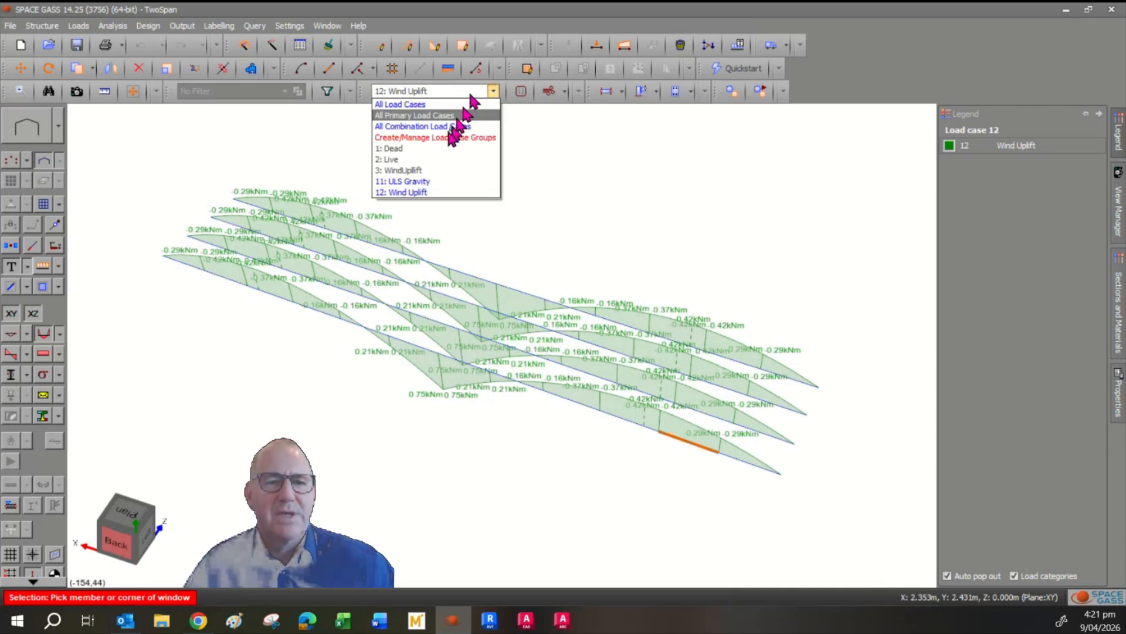
click(437, 182)
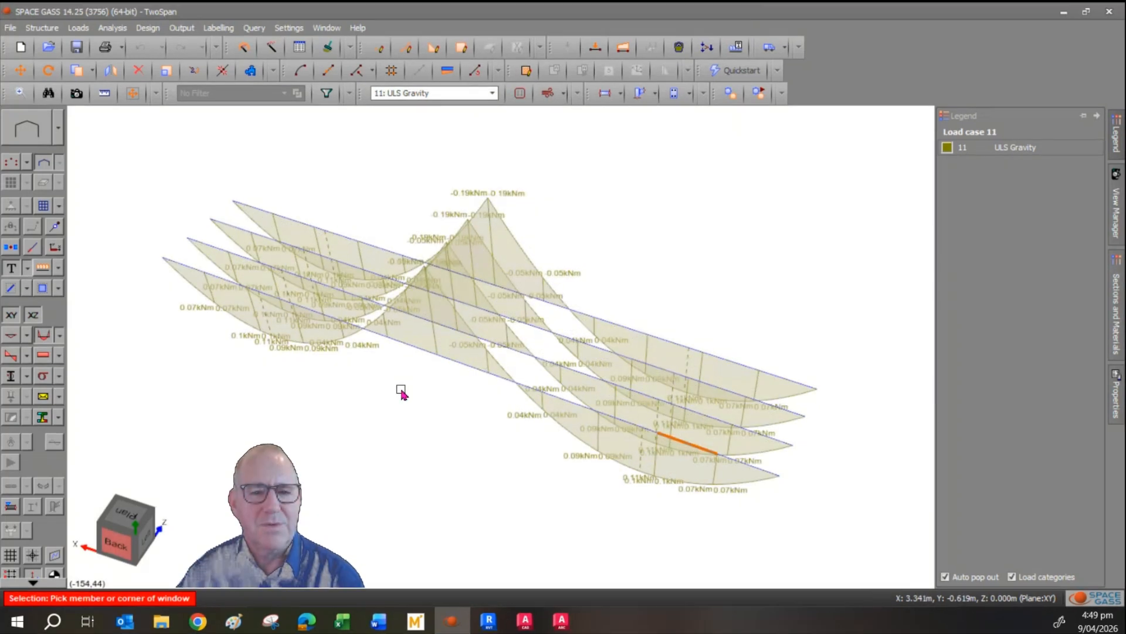
click(11, 355)
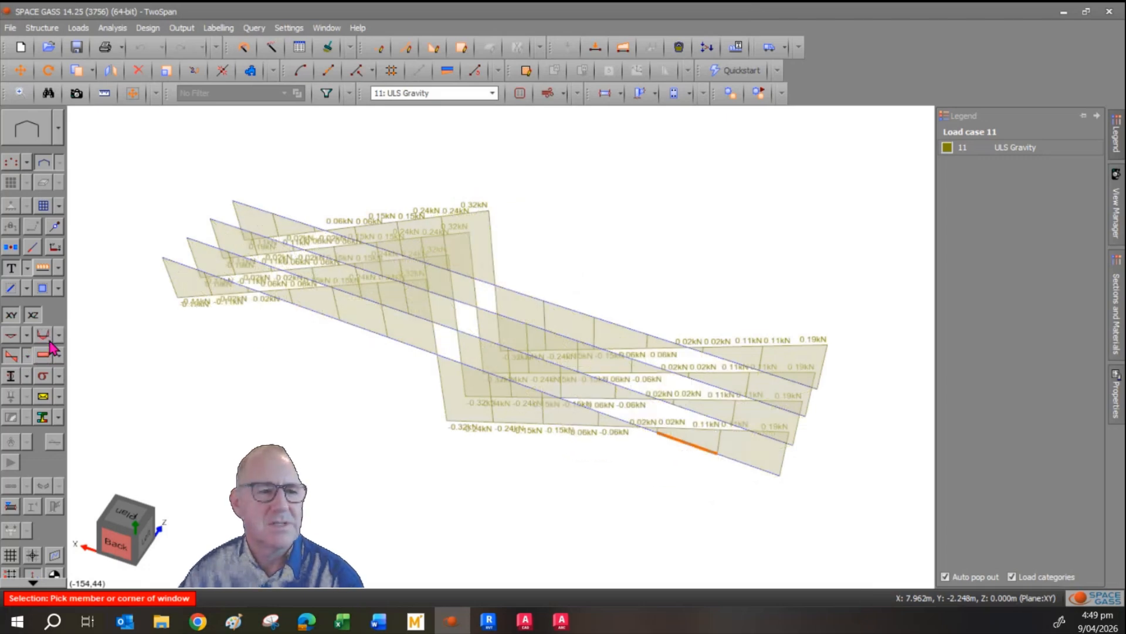
Display the bending moment diagrams for the ULS Gravity case, then replace them with the member displacement diagrams.
click(45, 339)
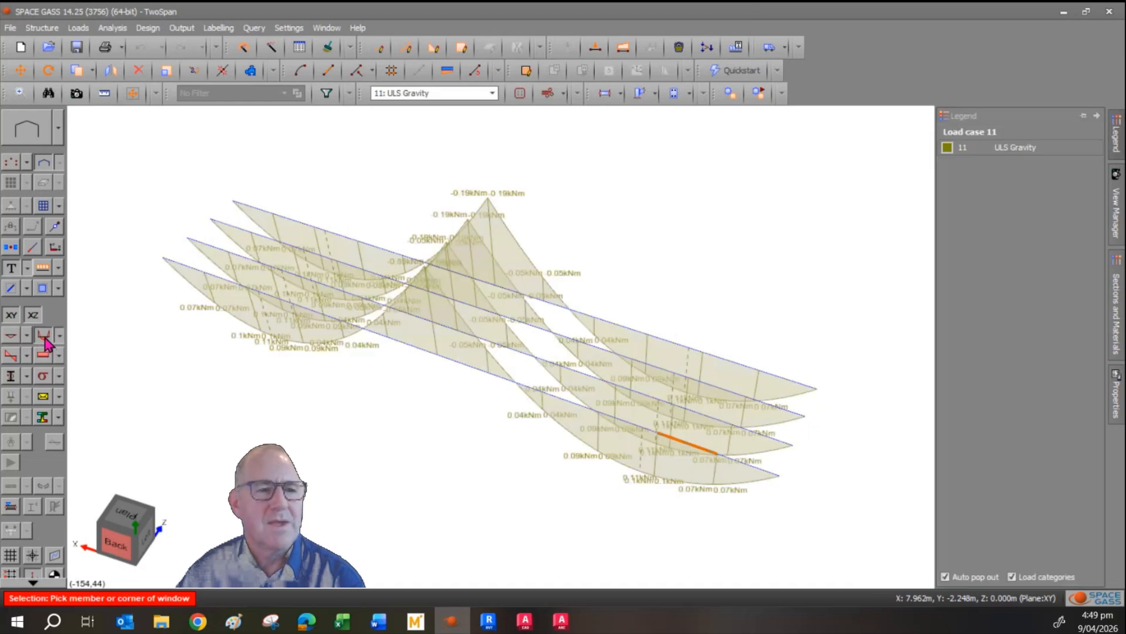
click(45, 339)
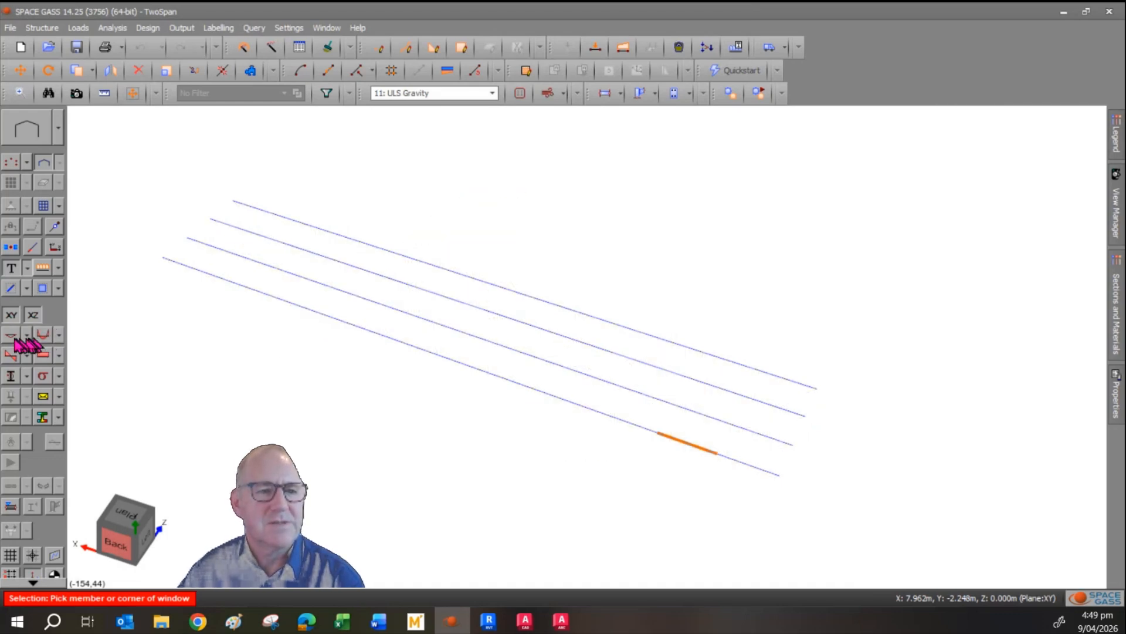
click(11, 336)
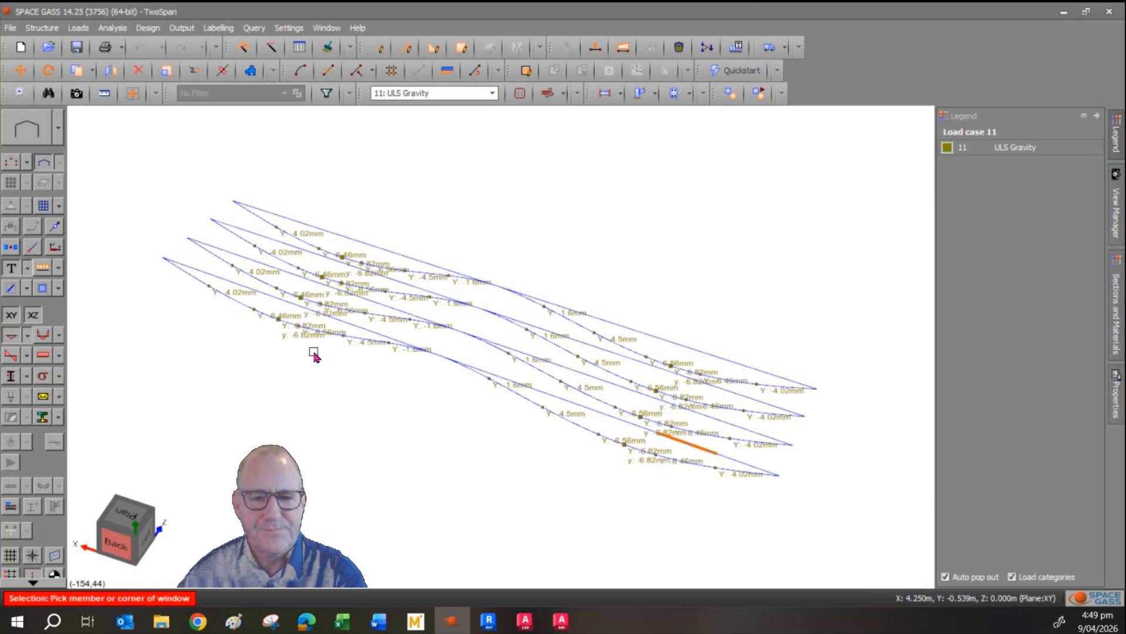
Switch the load case to 12: Wind Uplift to examine the member displacements, then hide the displacement diagrams.
click(431, 94)
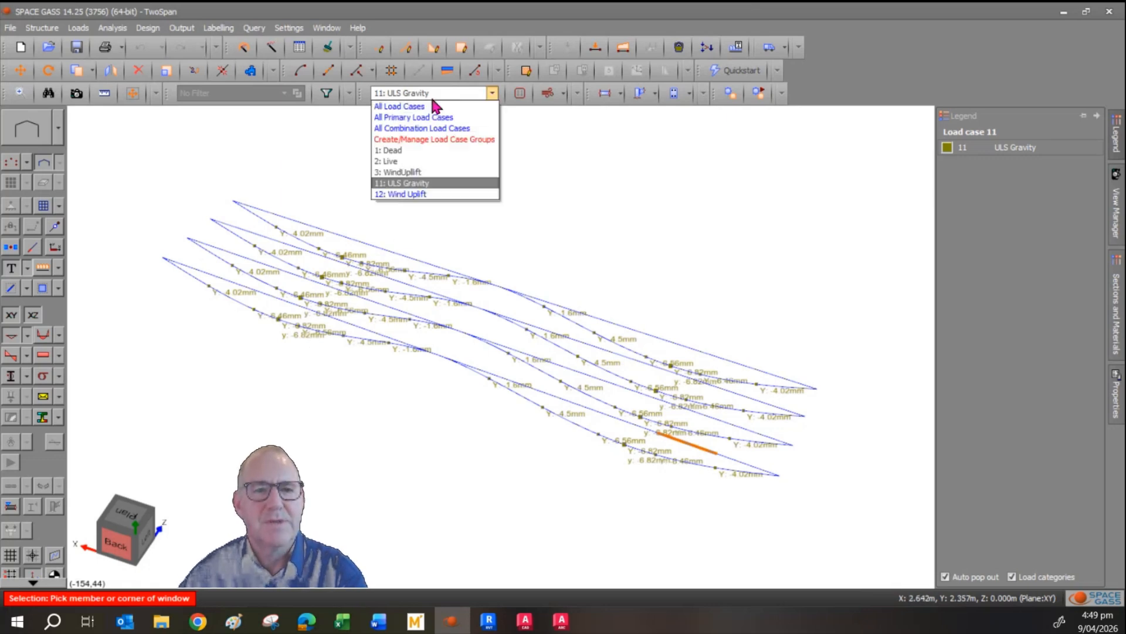
click(419, 194)
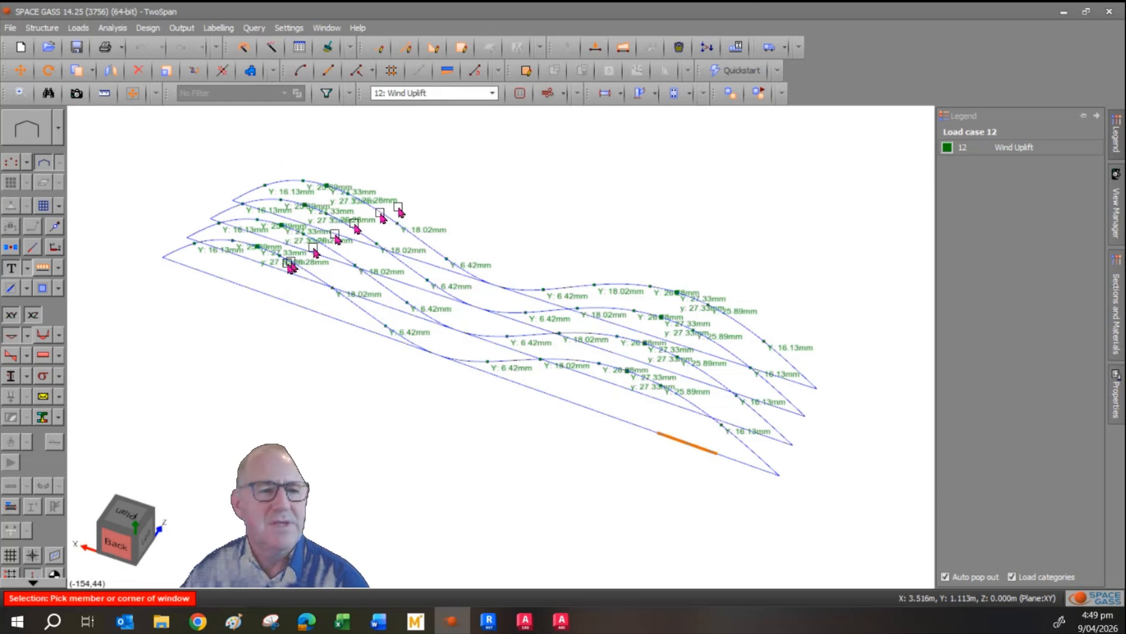
click(12, 336)
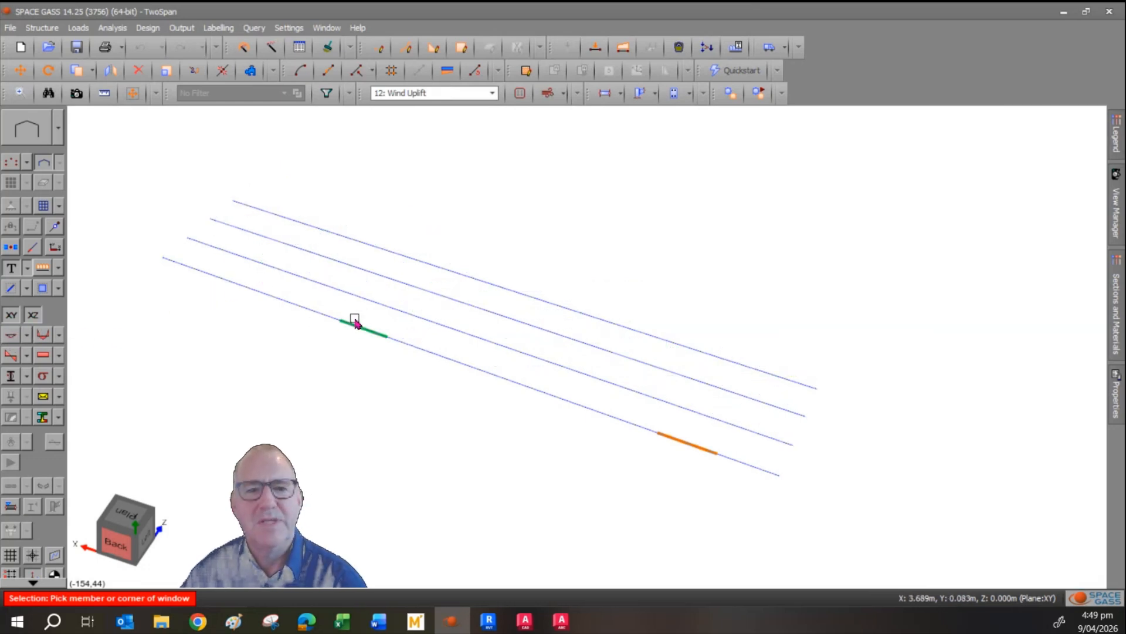
Show the nodes again and inspect the restraint and master-slave constraint properties of slave node 50.
click(5, 167)
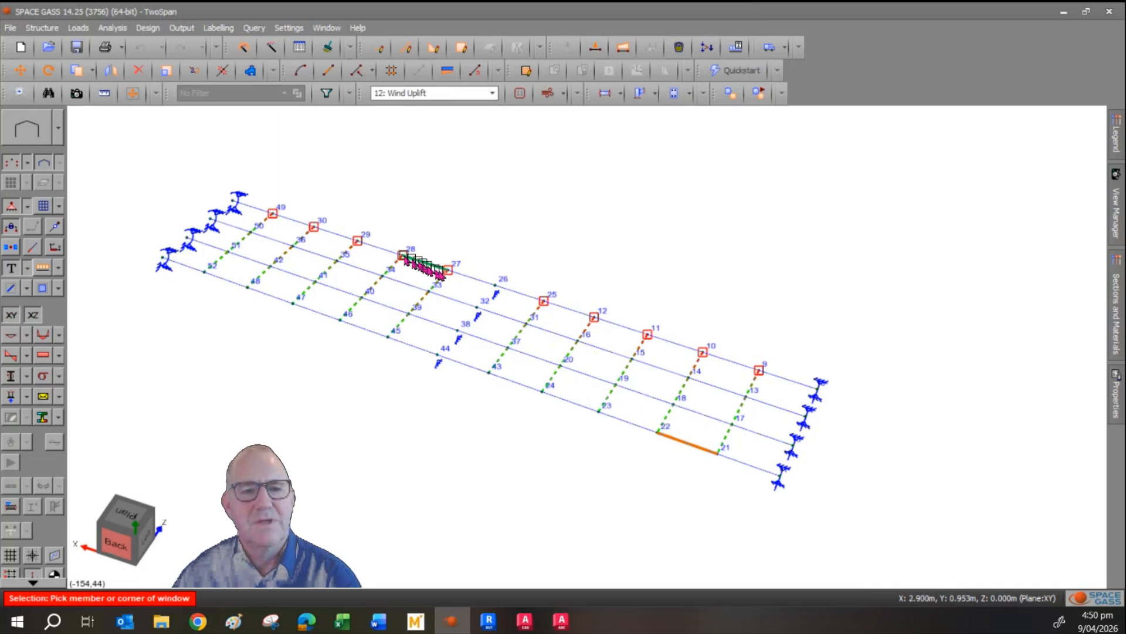
mouse_move(452, 278)
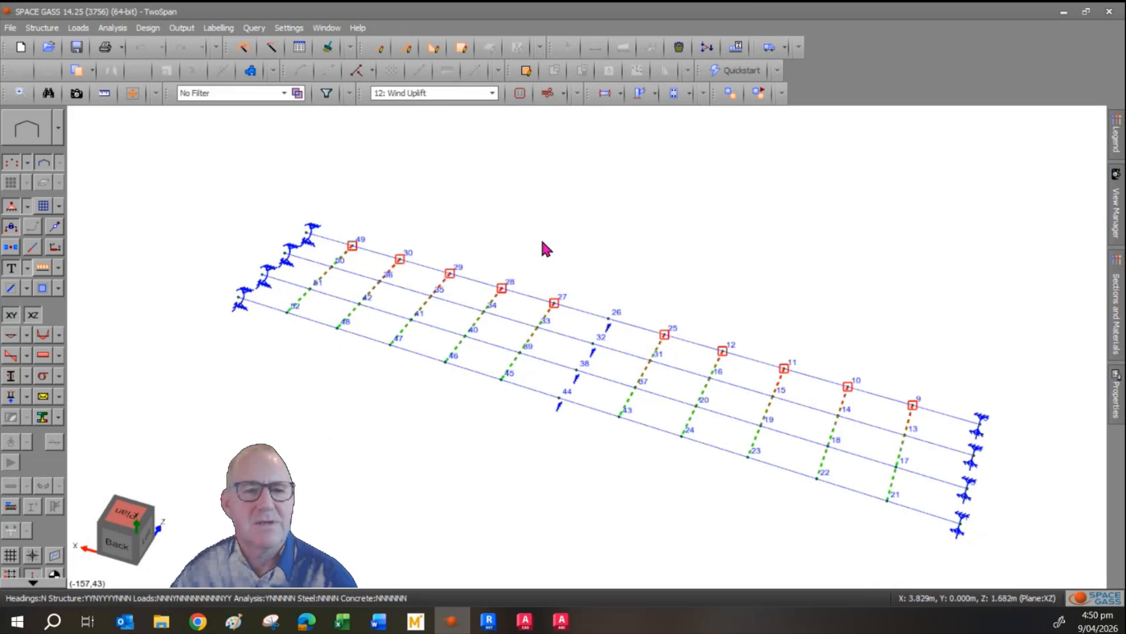
click(352, 245)
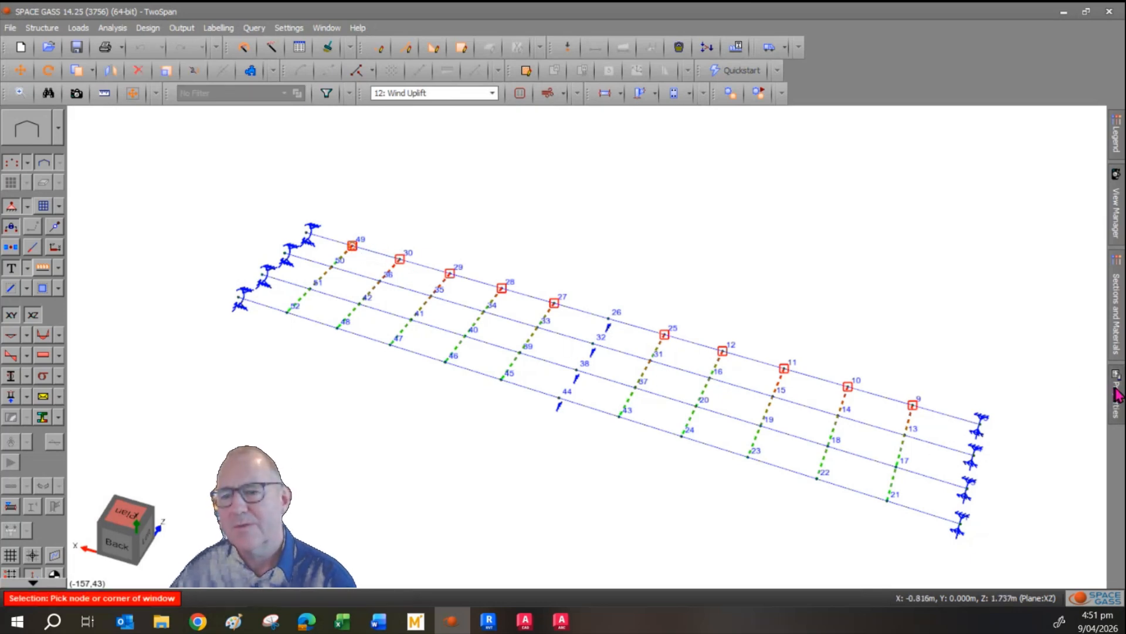
mouse_move(1117, 394)
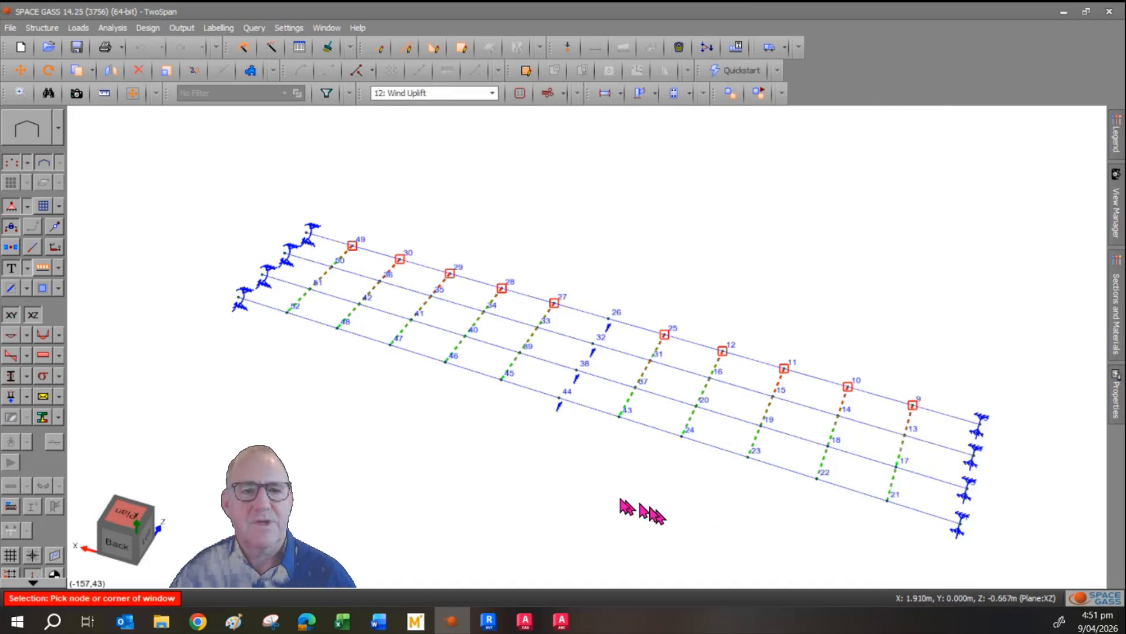
key(Escape)
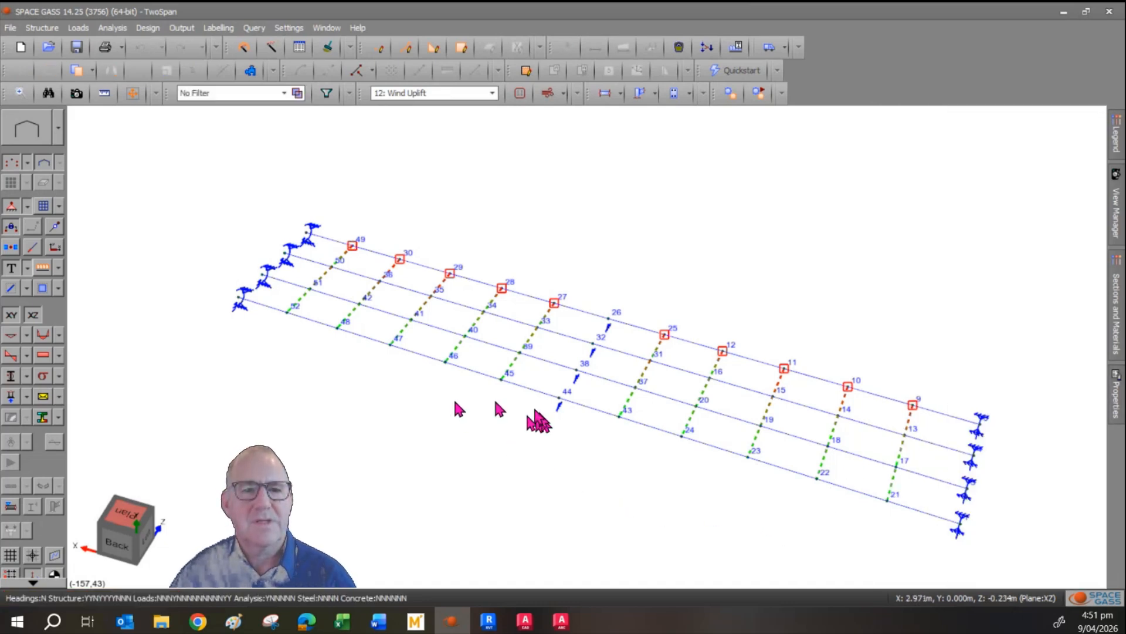
click(335, 268)
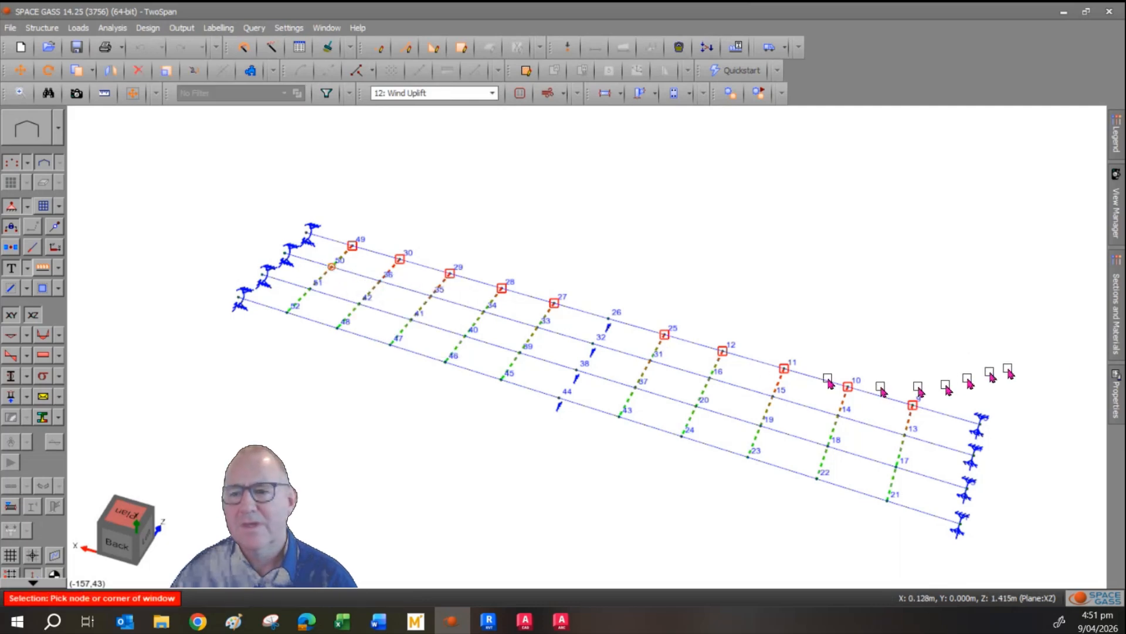
click(1121, 405)
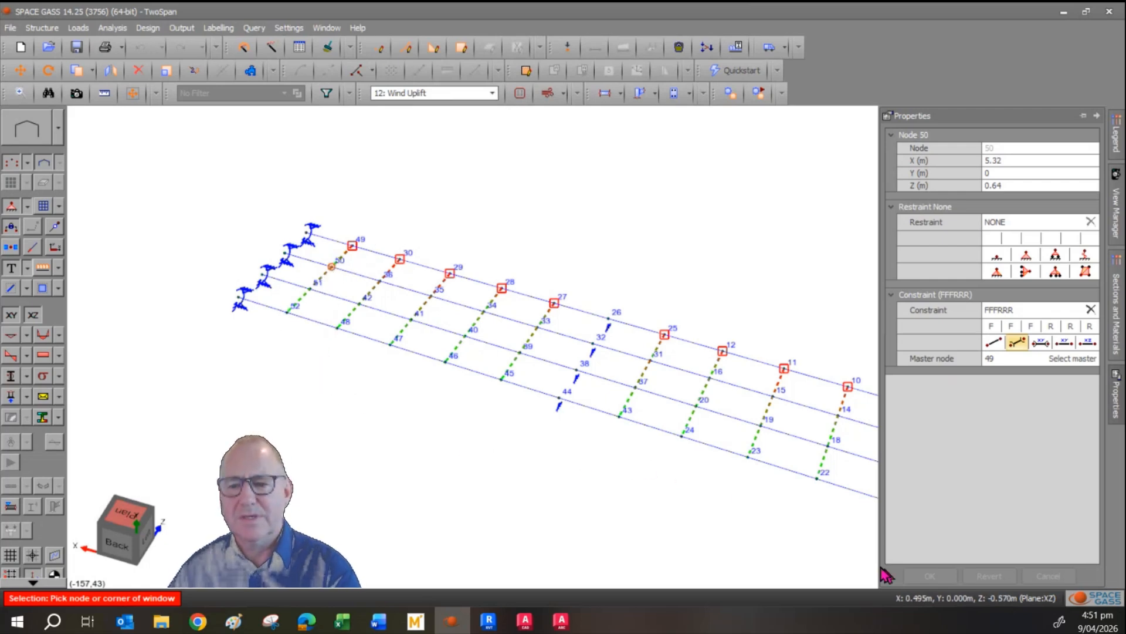
key(Escape)
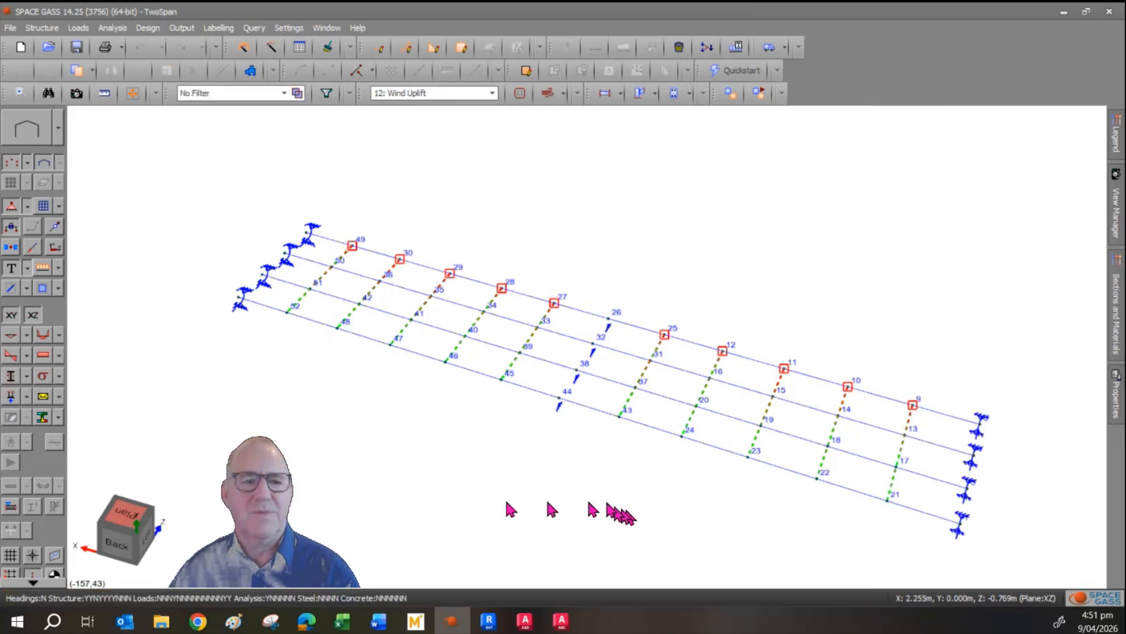
Switch to the plan view and window-select the slave nodes 14, 18 and 22.
click(122, 512)
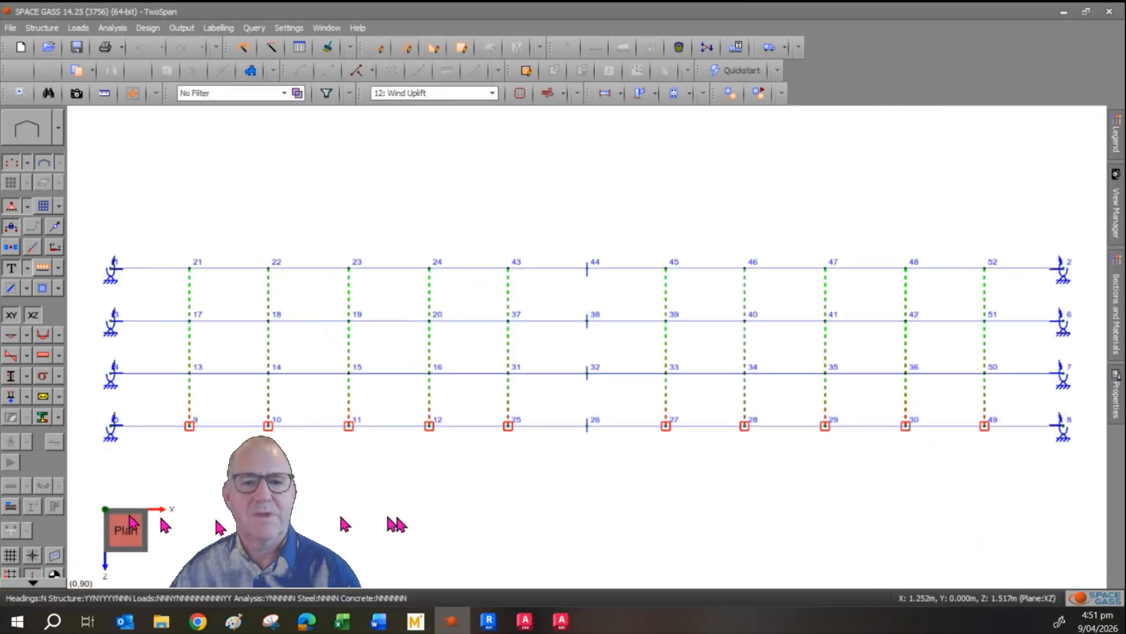
click(260, 245)
right_click(294, 395)
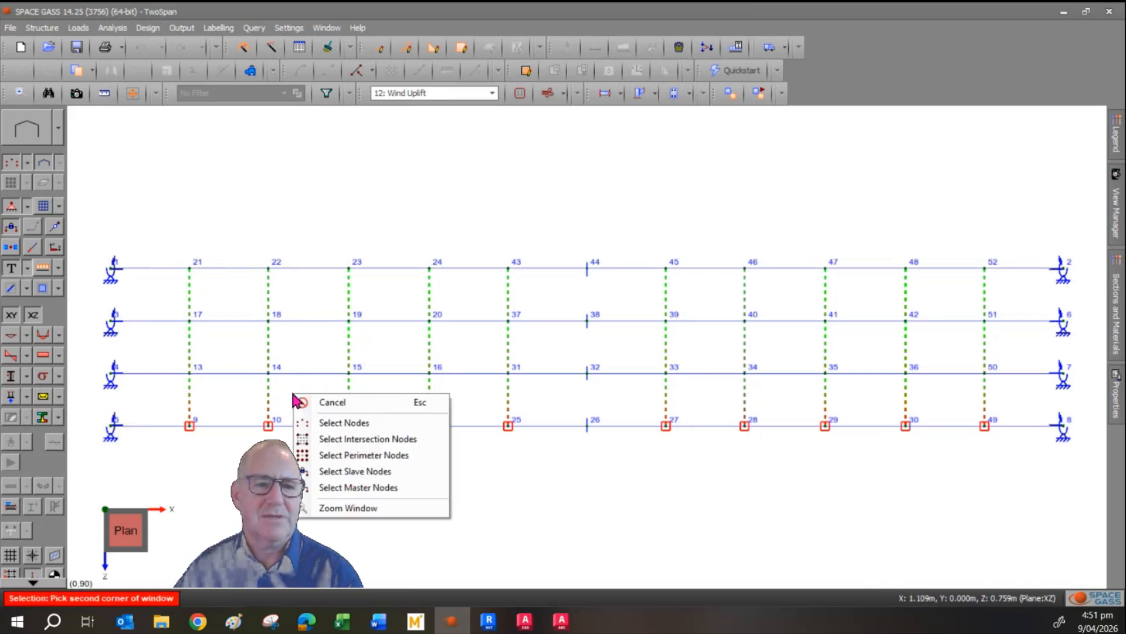
click(348, 423)
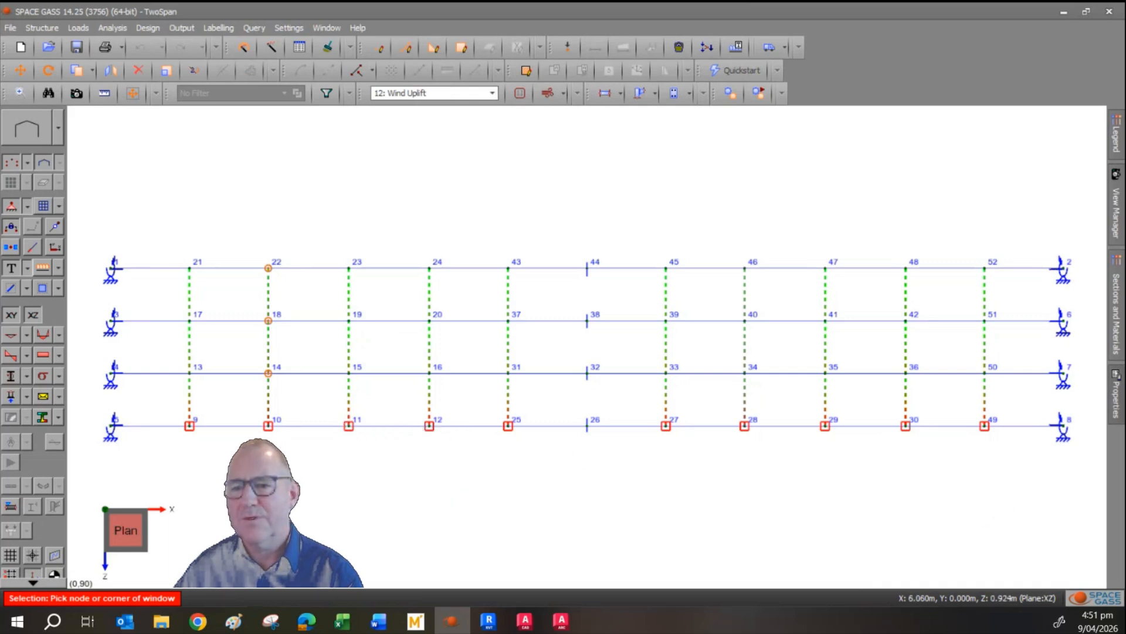
Try reassigning the master of the selected slave nodes by picking node 11 in the model, and revert the change.
mouse_move(1122, 418)
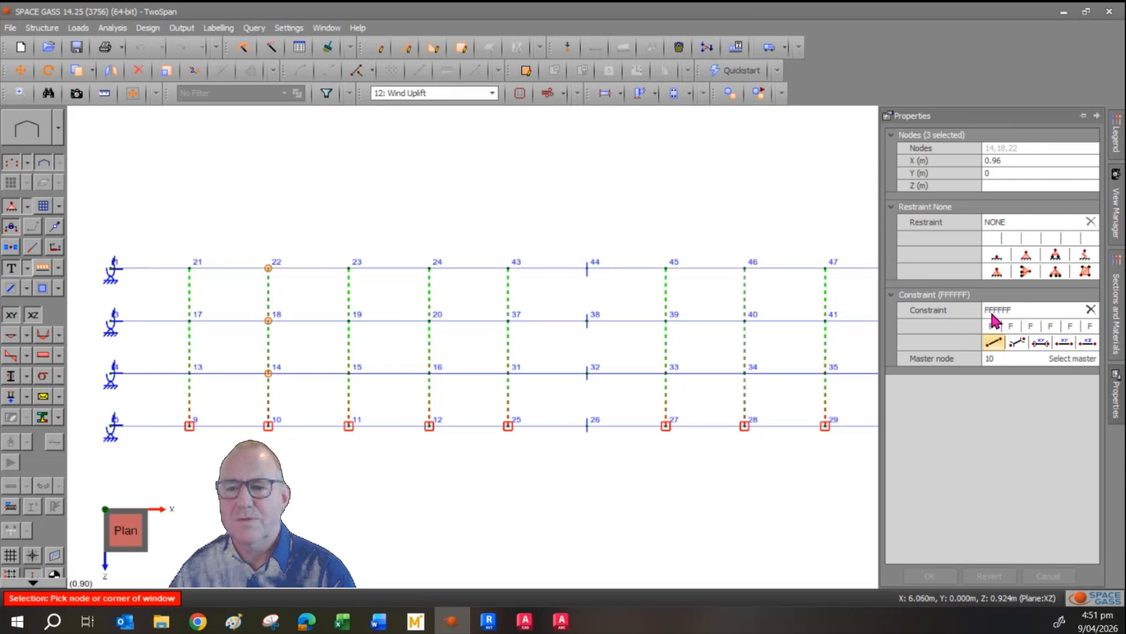
click(999, 359)
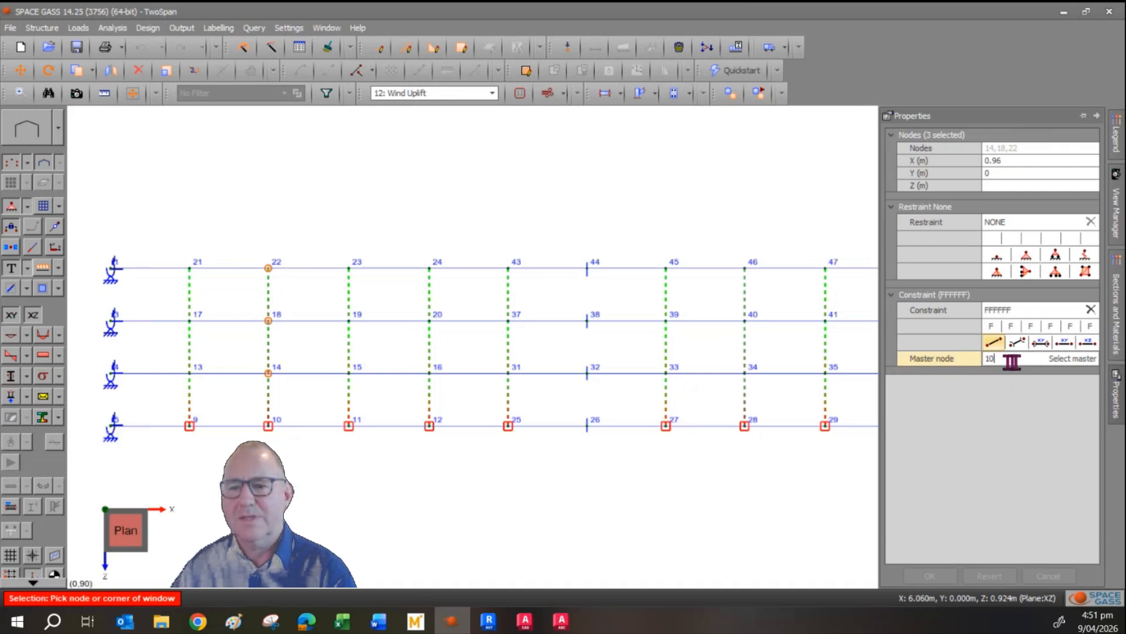
key(BackSpace)
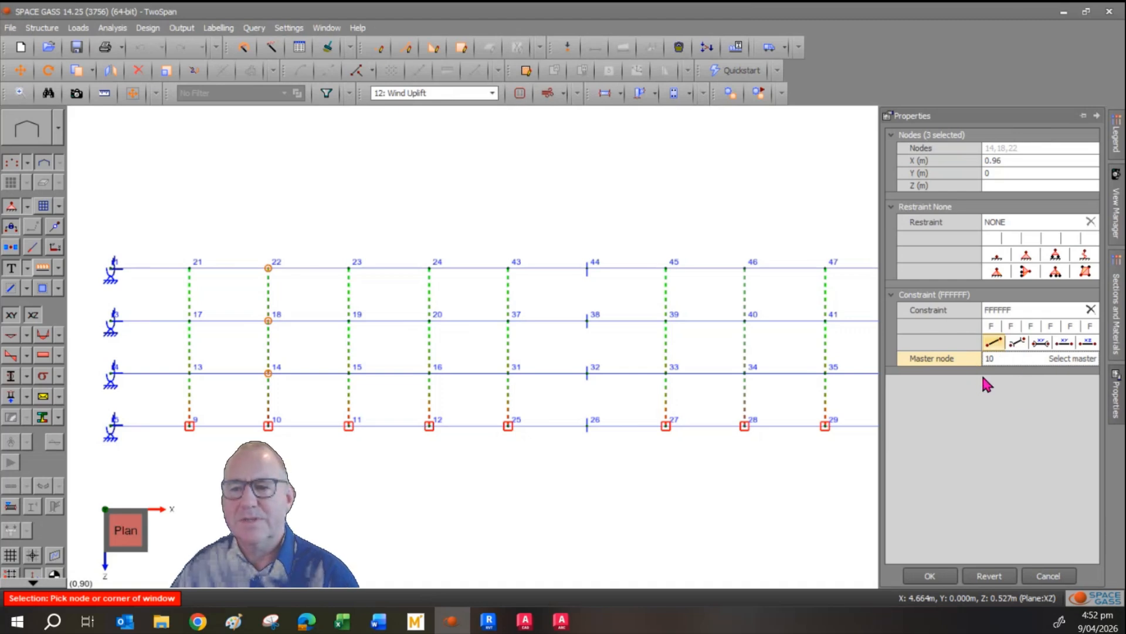
click(1065, 360)
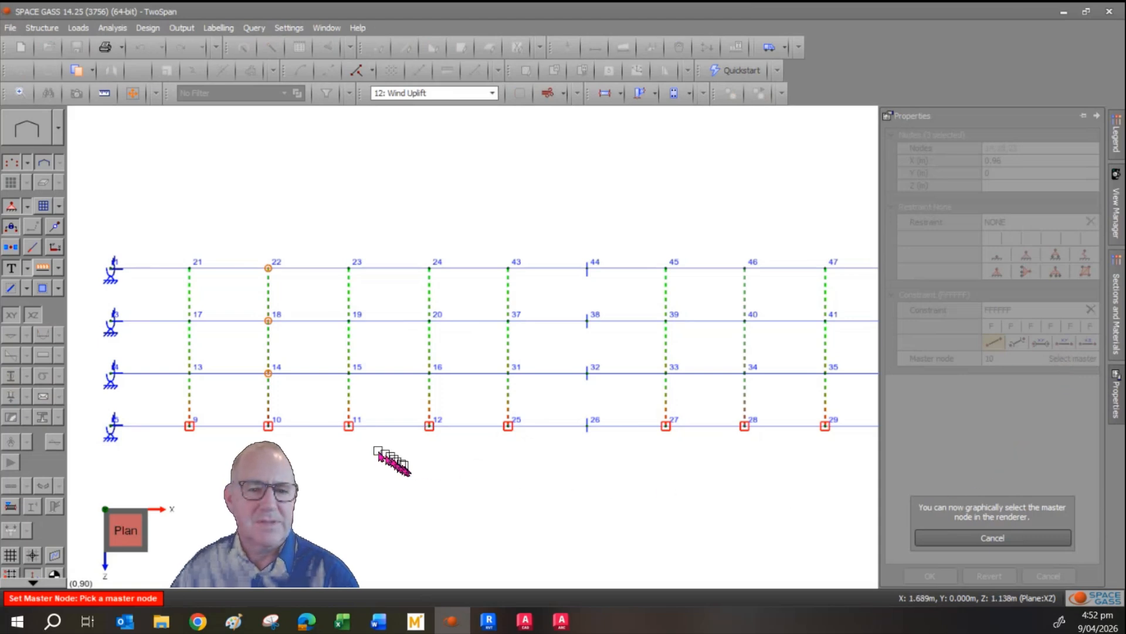
click(349, 427)
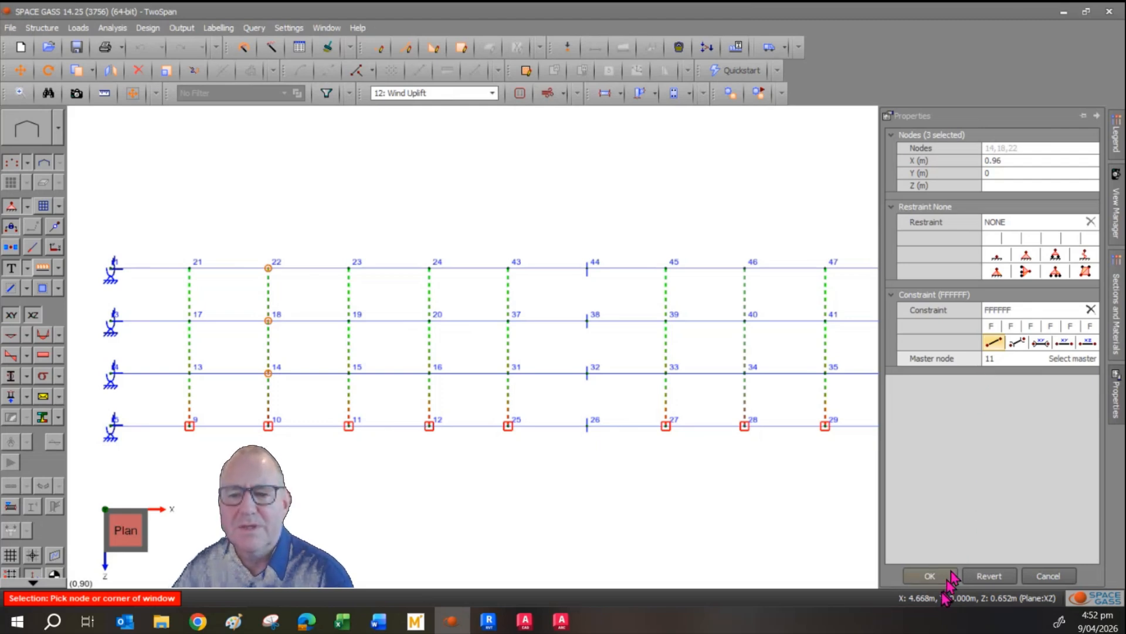
click(990, 575)
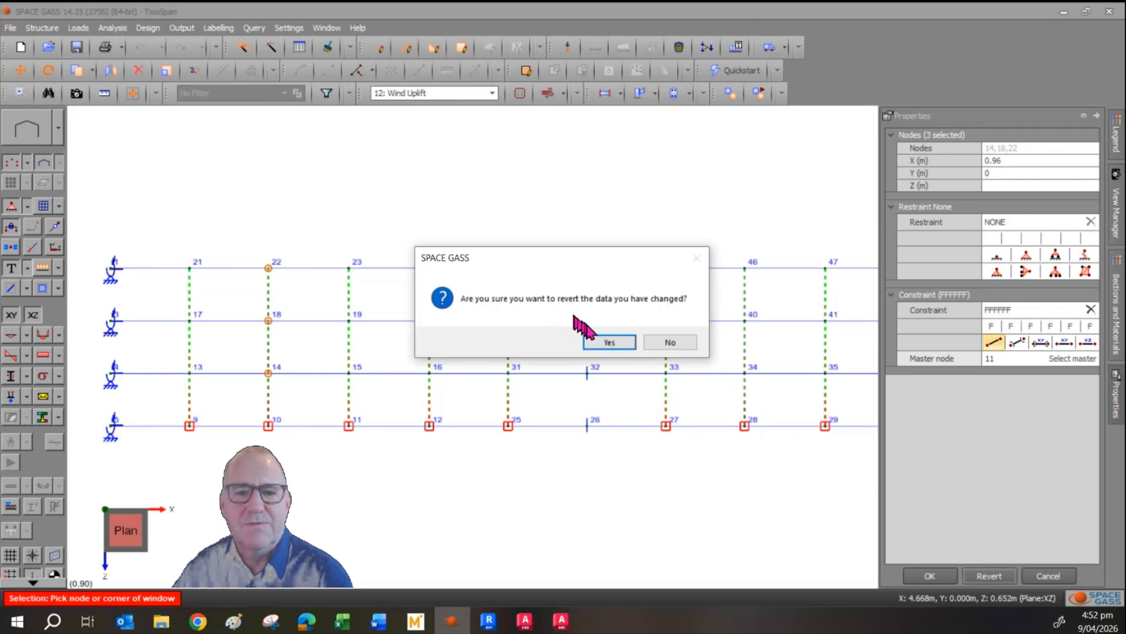
click(610, 344)
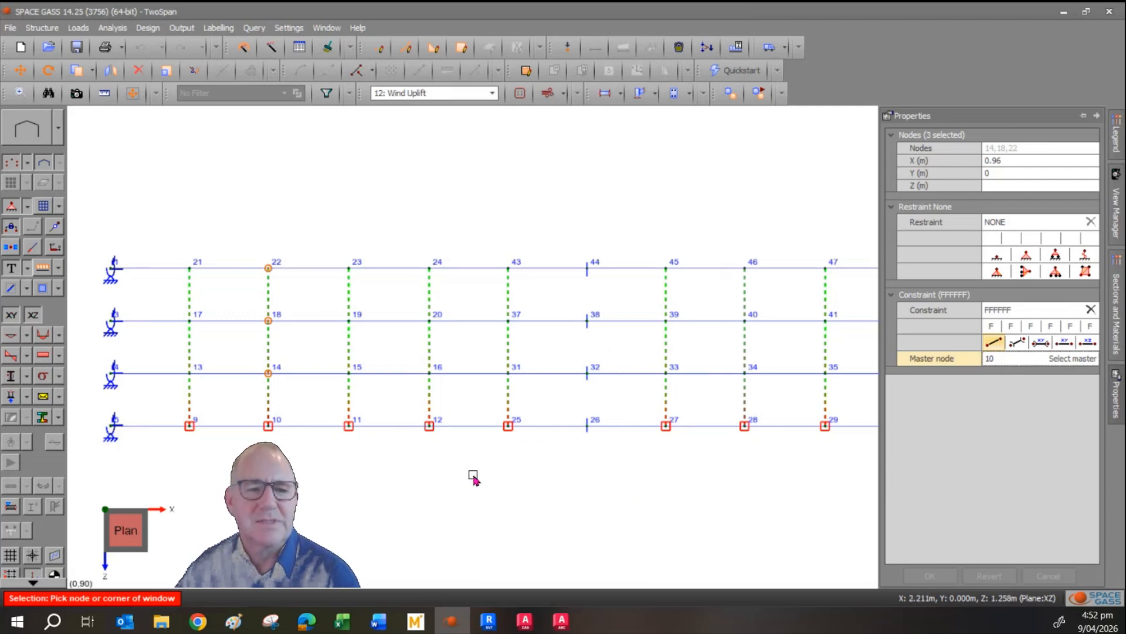
Display the applied loads in a 3D view and switch through load cases 1: Dead and 2: Live.
drag(144, 559, 59, 500)
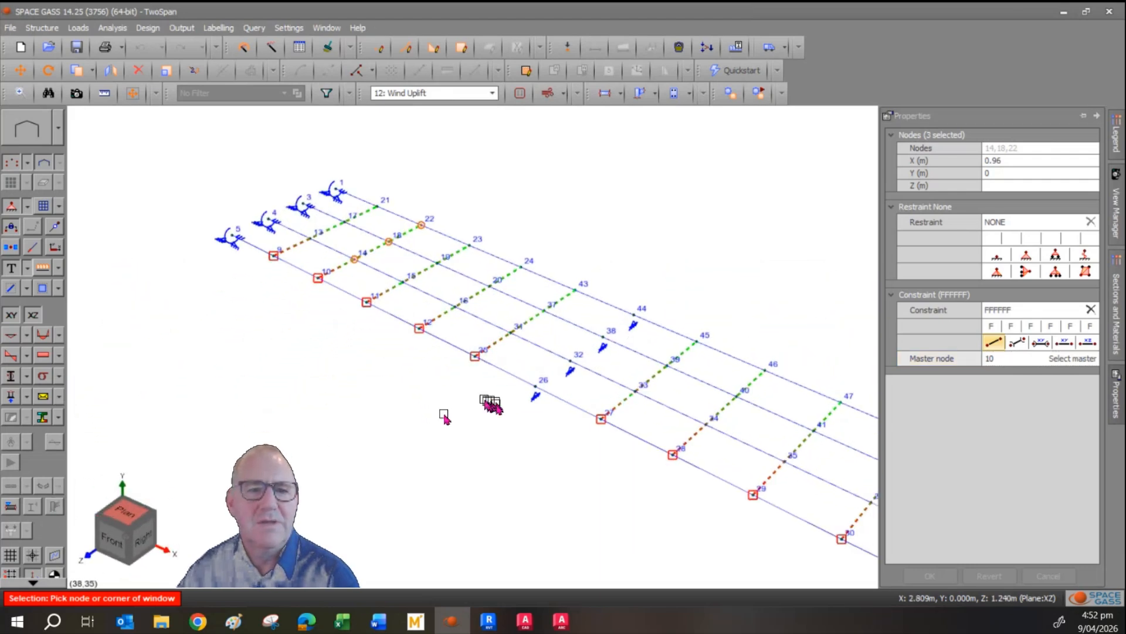
click(41, 269)
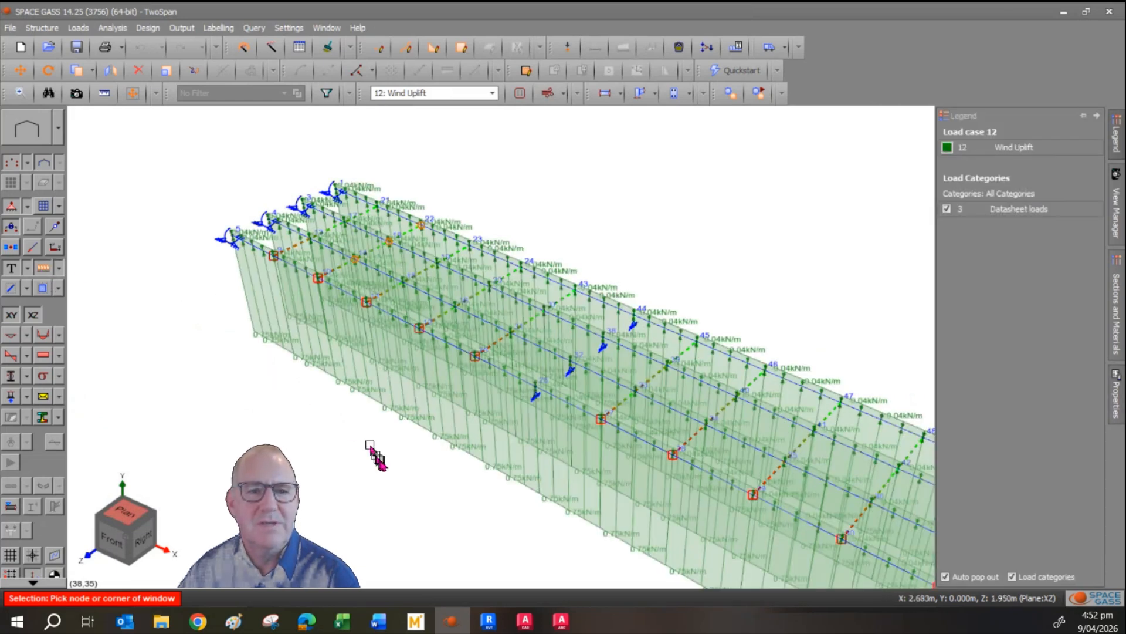
click(431, 93)
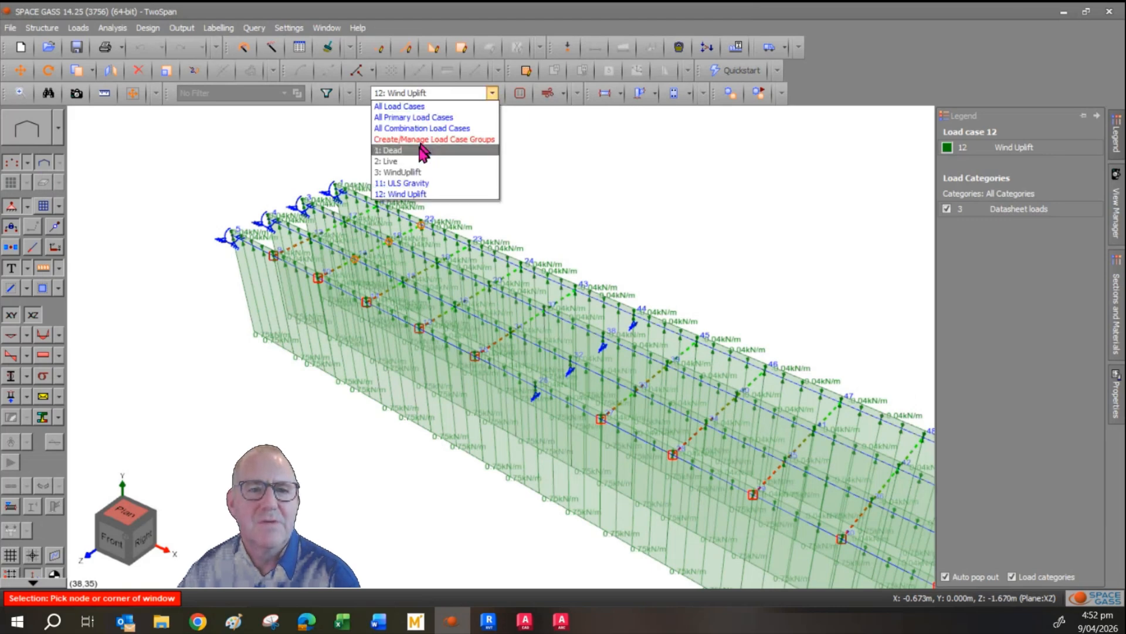
click(423, 150)
click(422, 94)
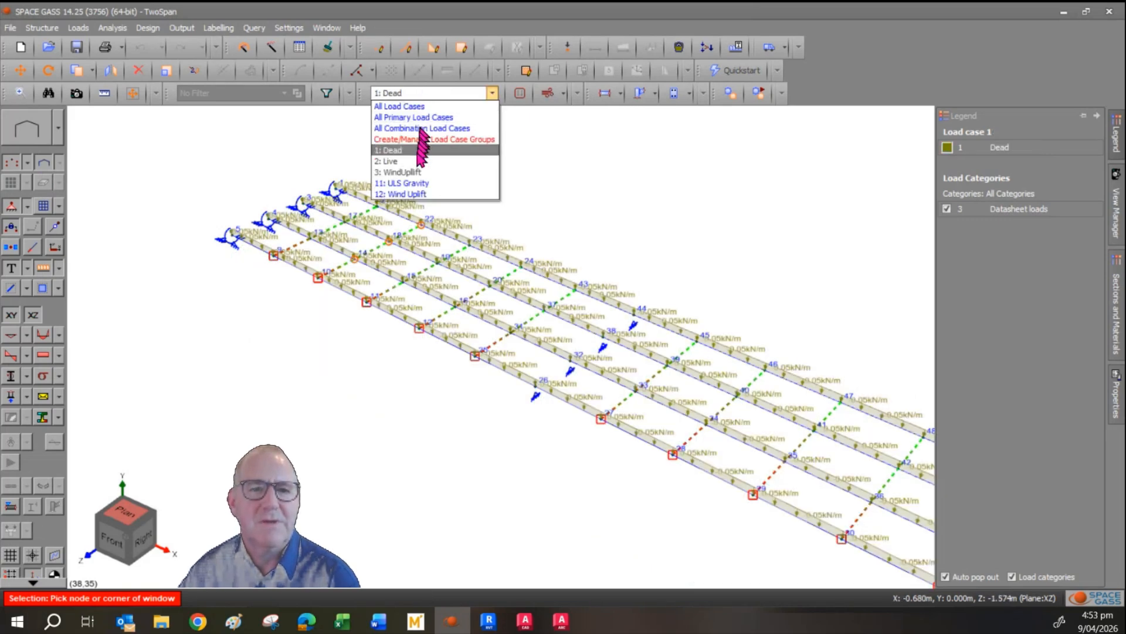
click(418, 165)
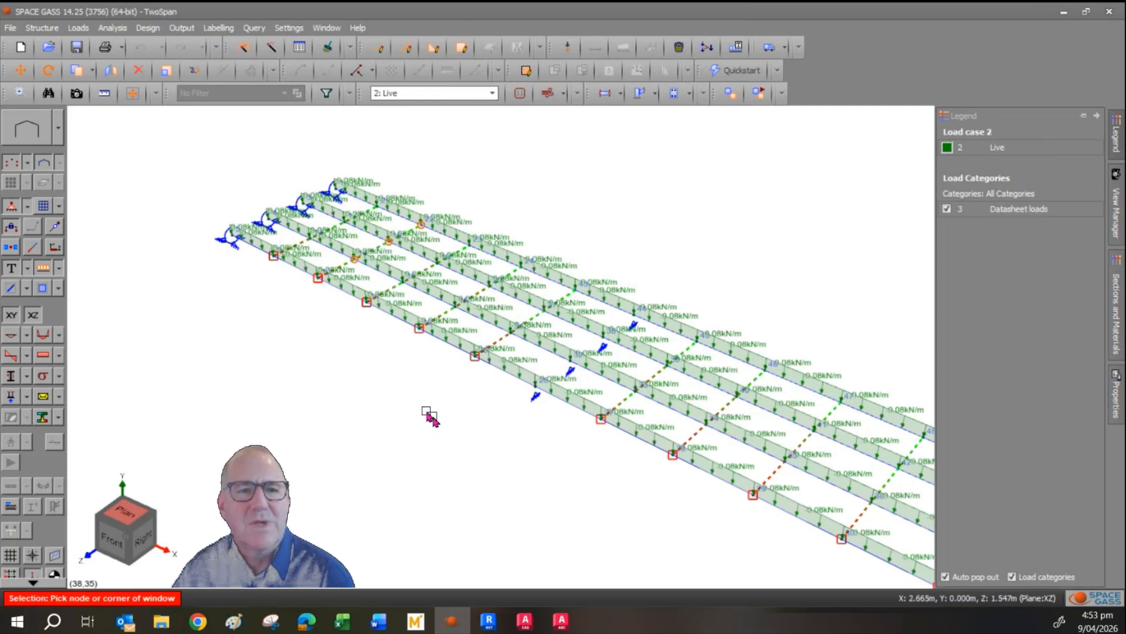
Review the Member Distributed Forces datasheet through the dead, live and wind uplift cases, then close the datasheets.
click(299, 47)
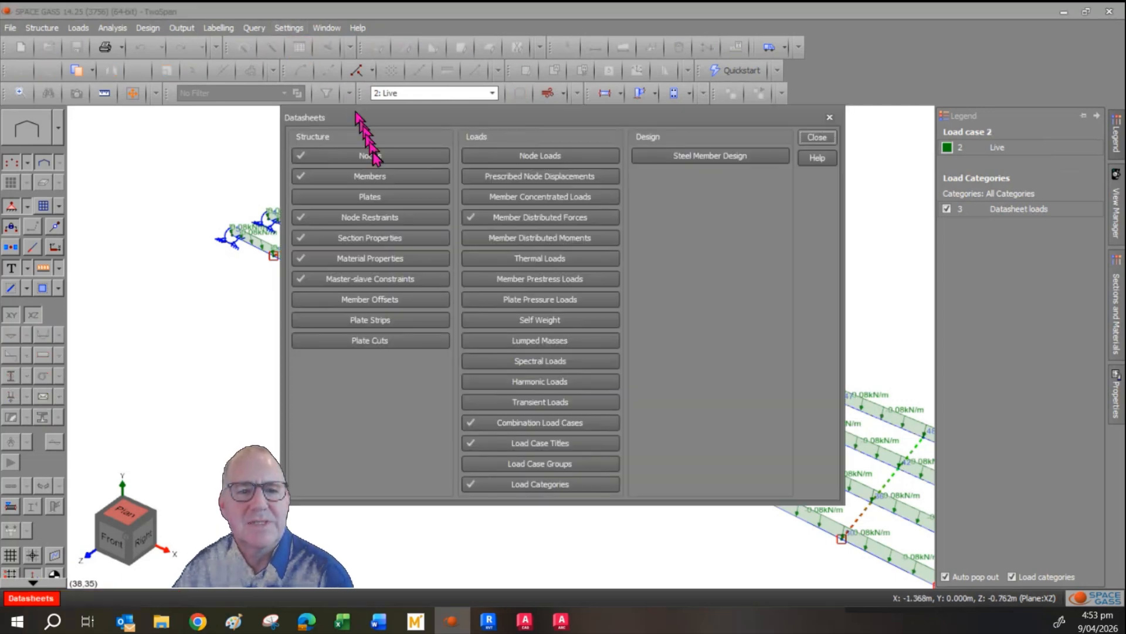
click(534, 217)
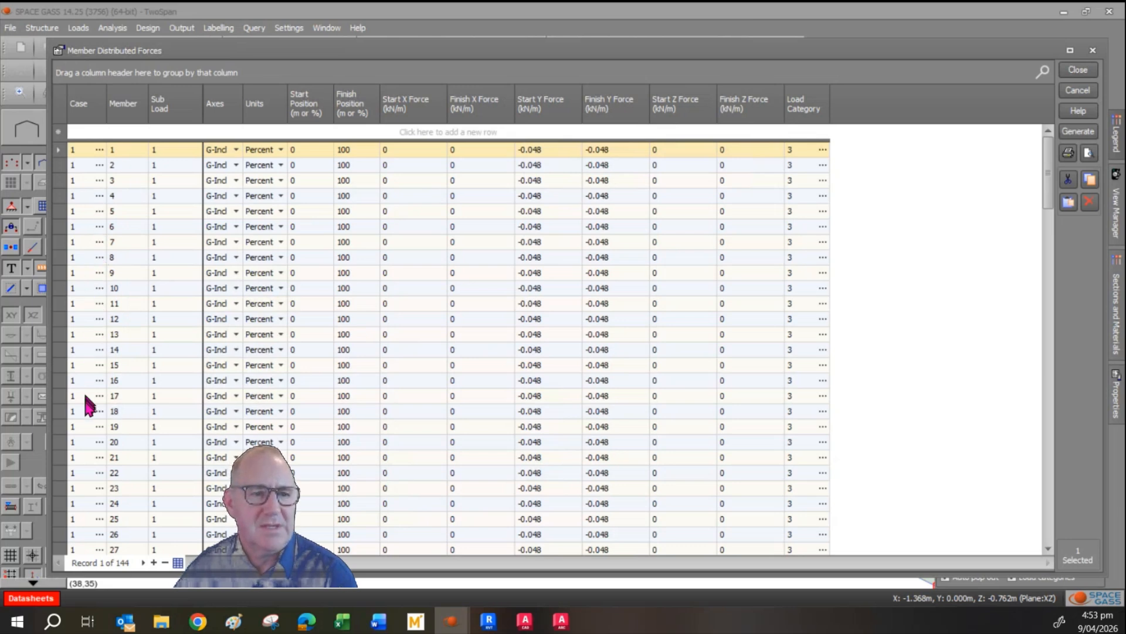
mouse_move(87, 428)
scroll(88, 437, down, 15)
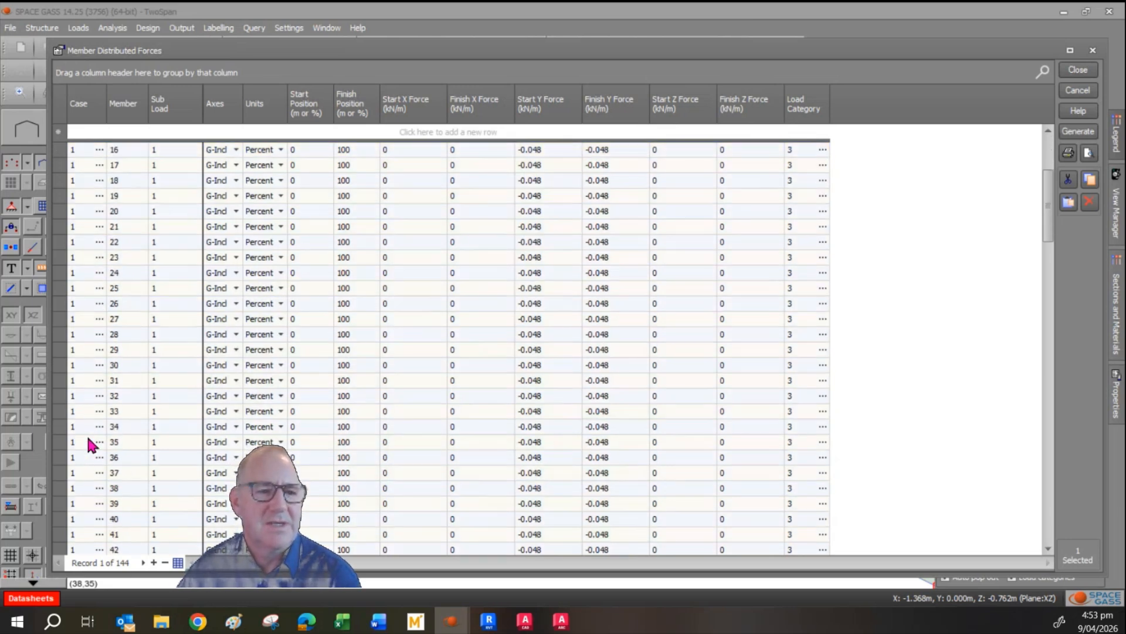
scroll(88, 434, down, 13)
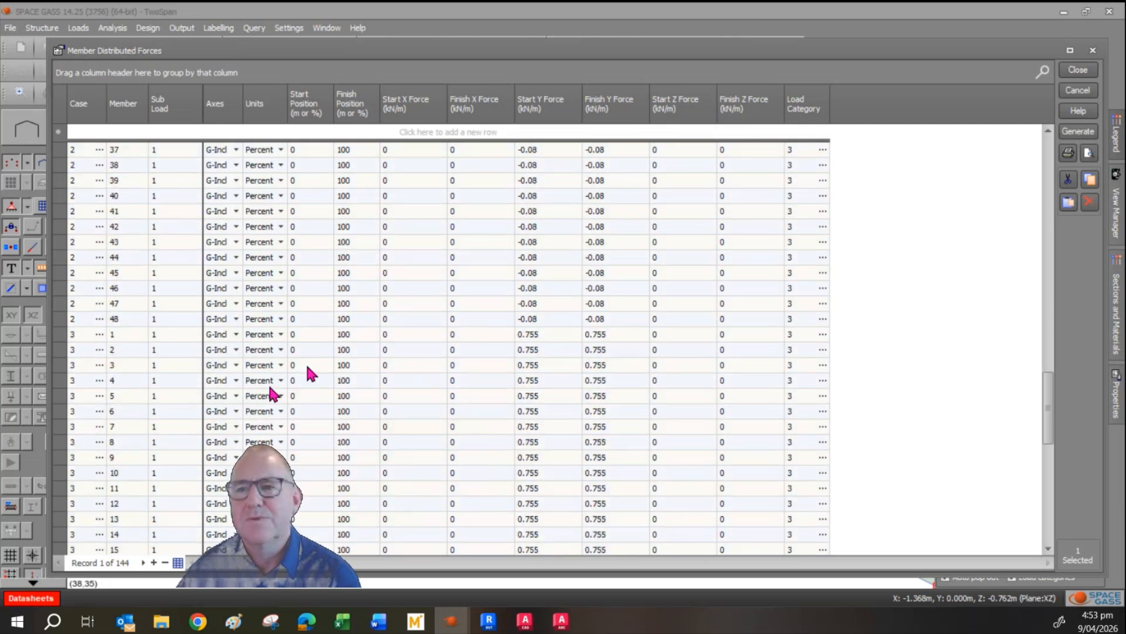
click(1073, 72)
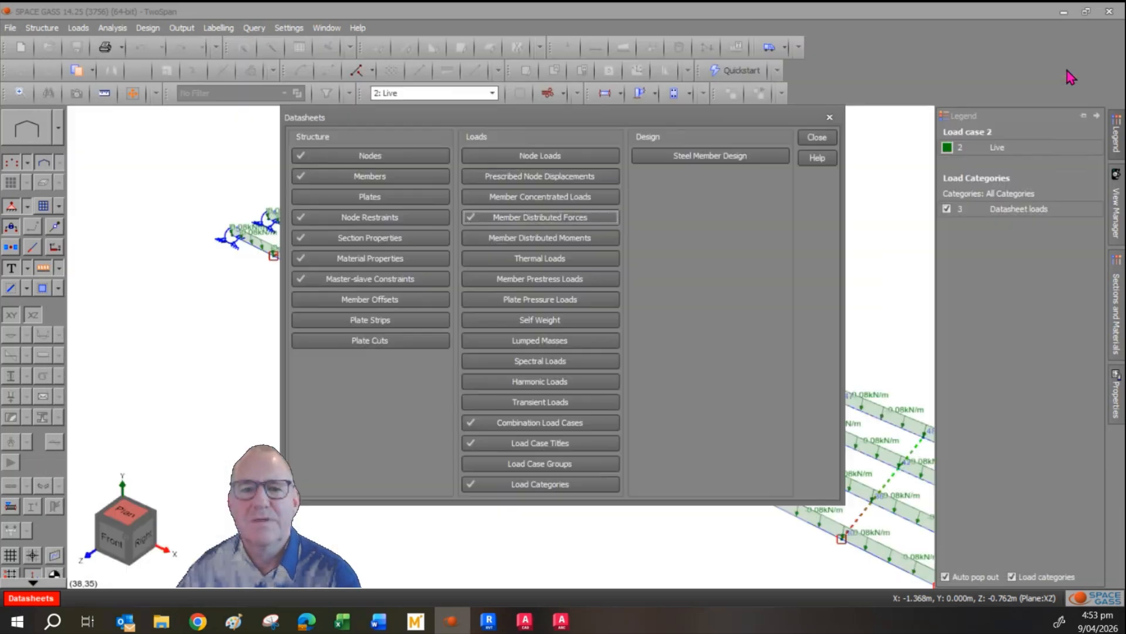
click(817, 136)
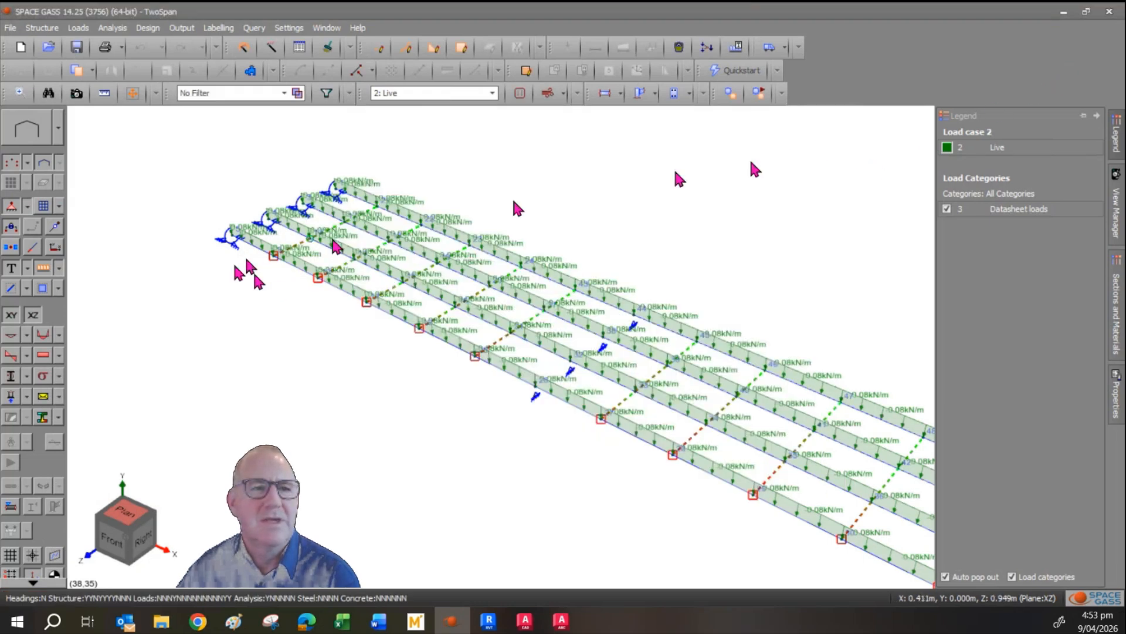
click(112, 28)
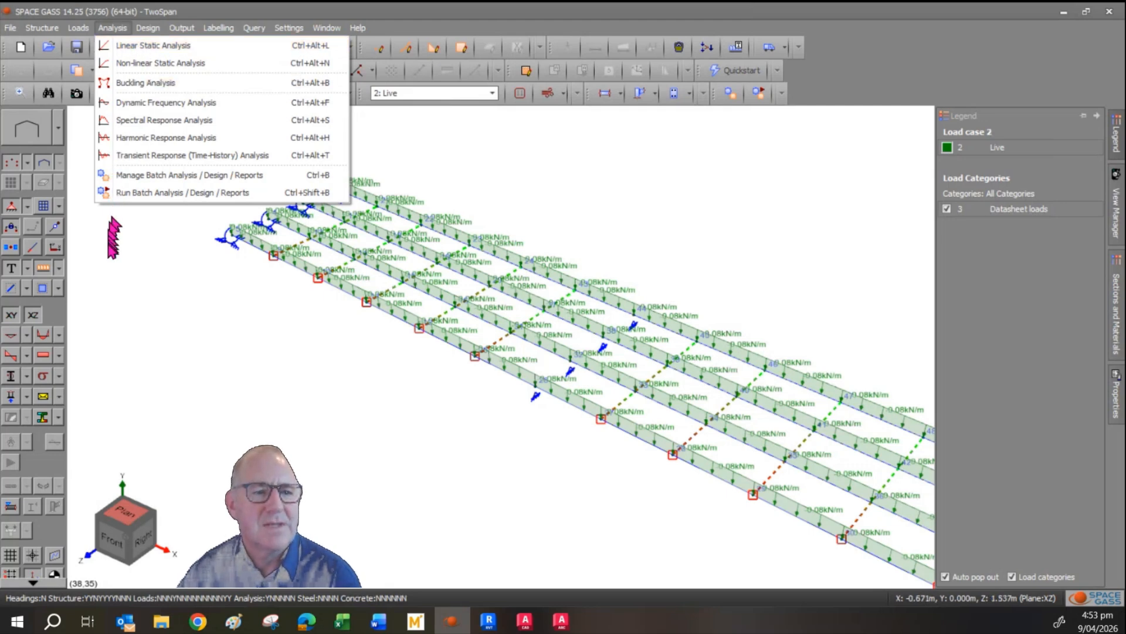
click(132, 302)
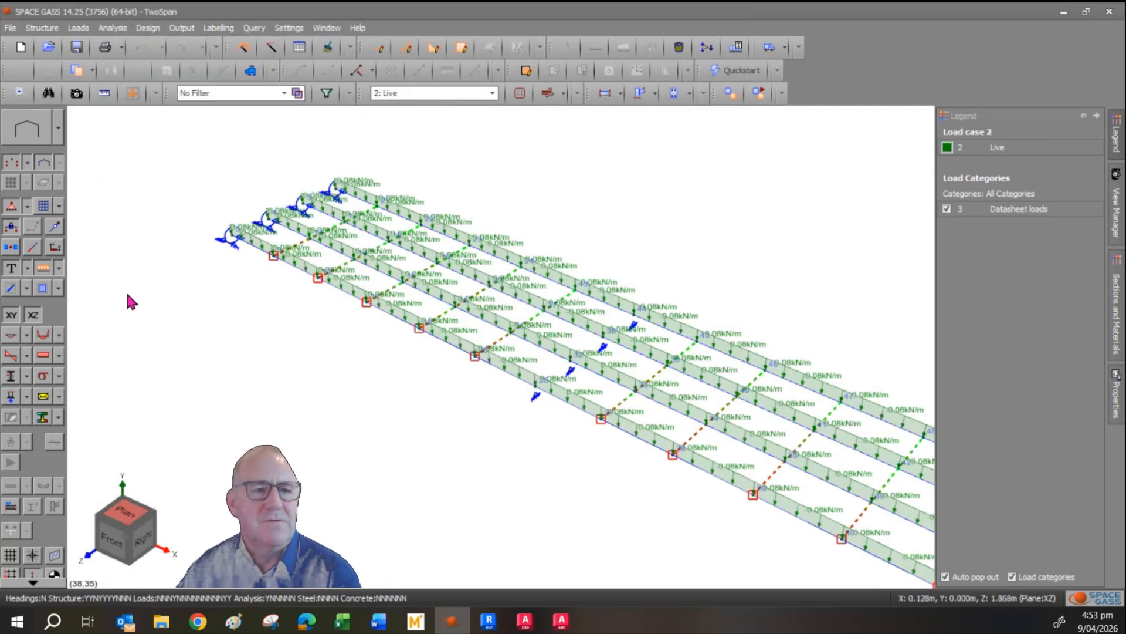
click(129, 300)
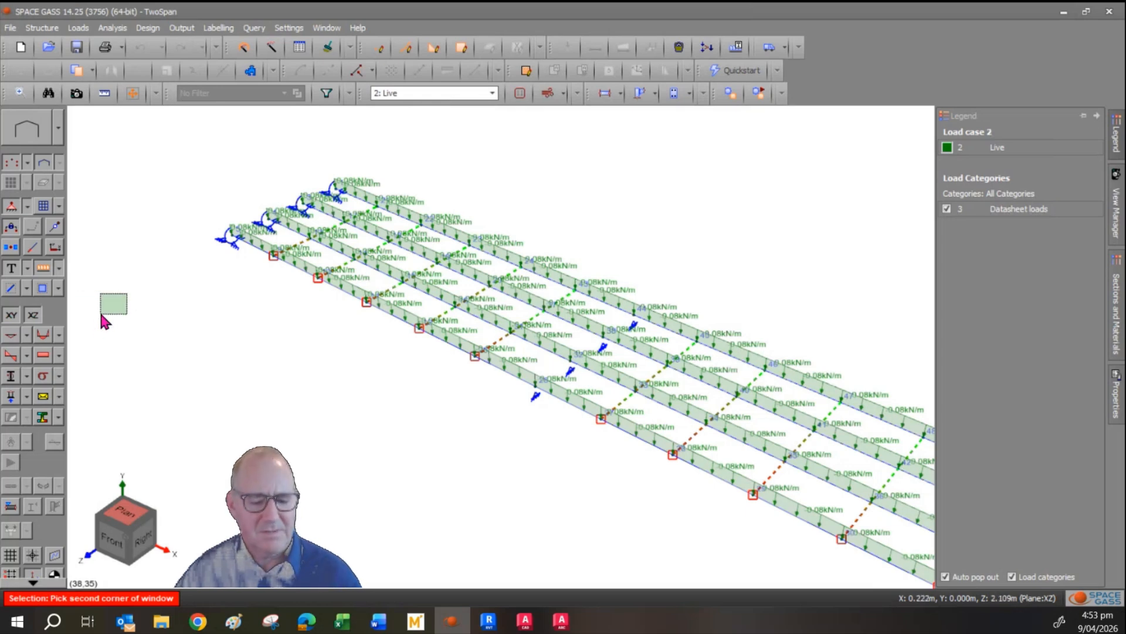
click(101, 314)
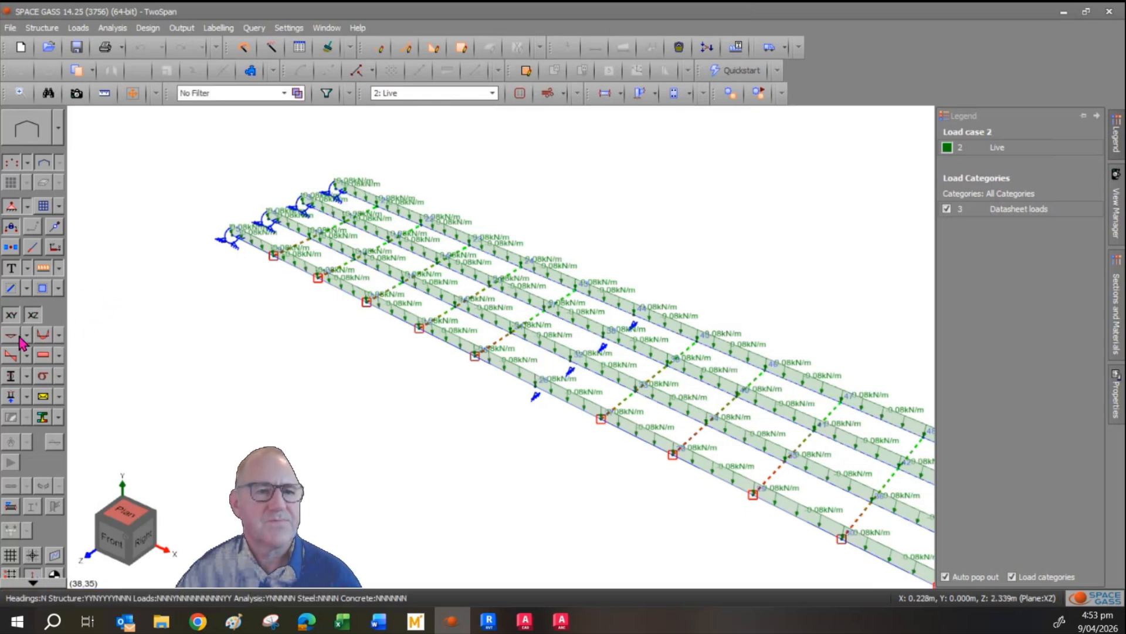
Hide the applied loads and check the bending moment diagram for load case 2: Live, leaving the diagram off.
click(49, 269)
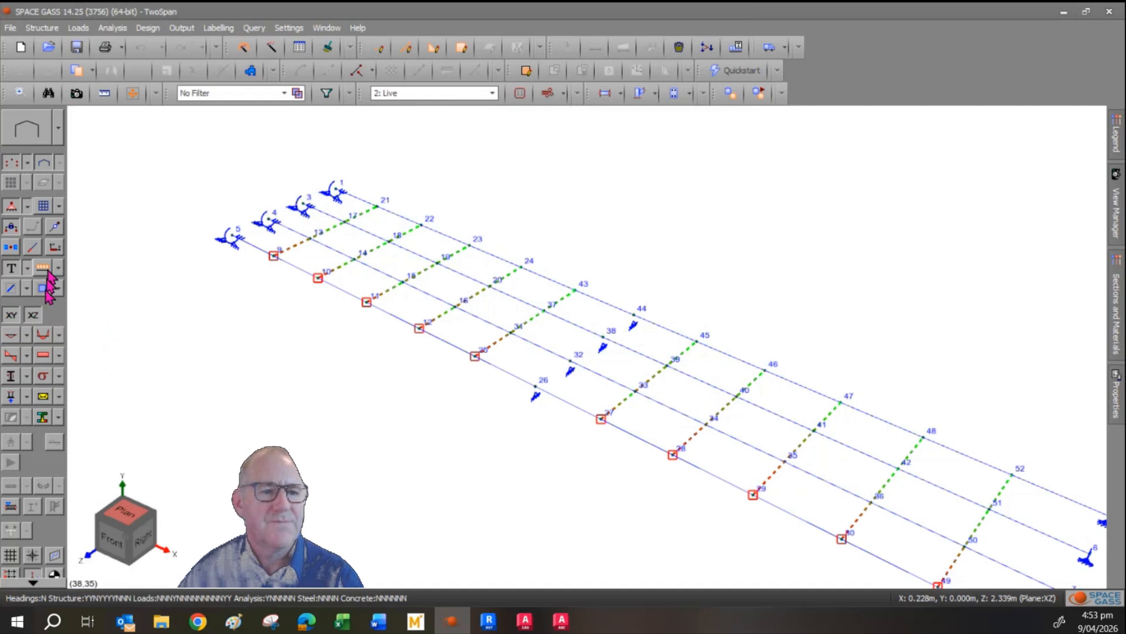
click(44, 335)
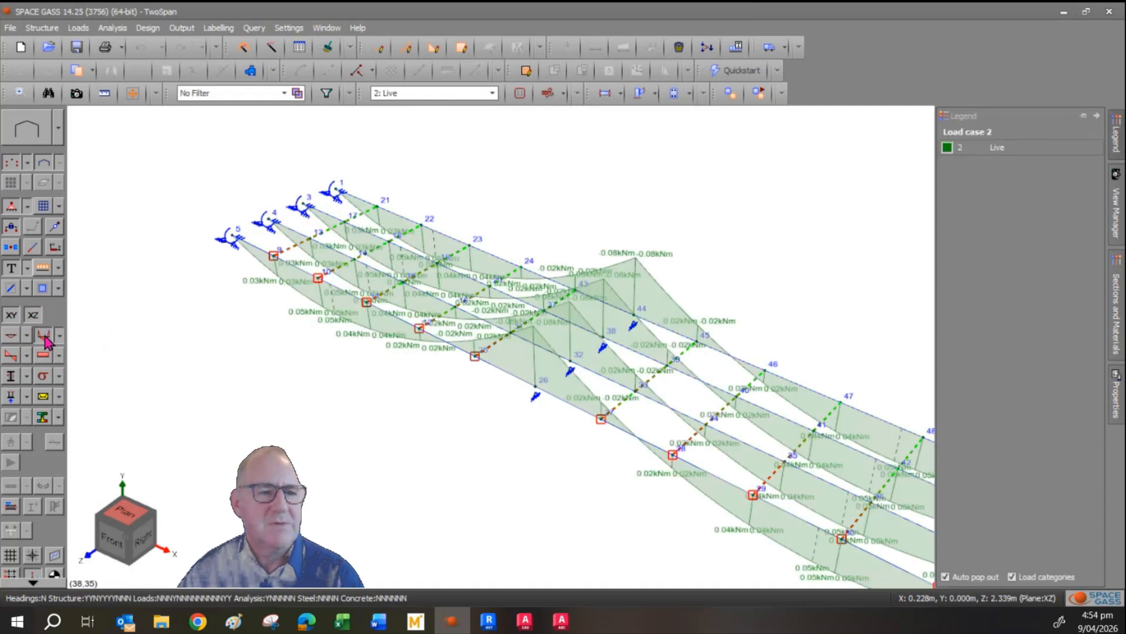
click(45, 338)
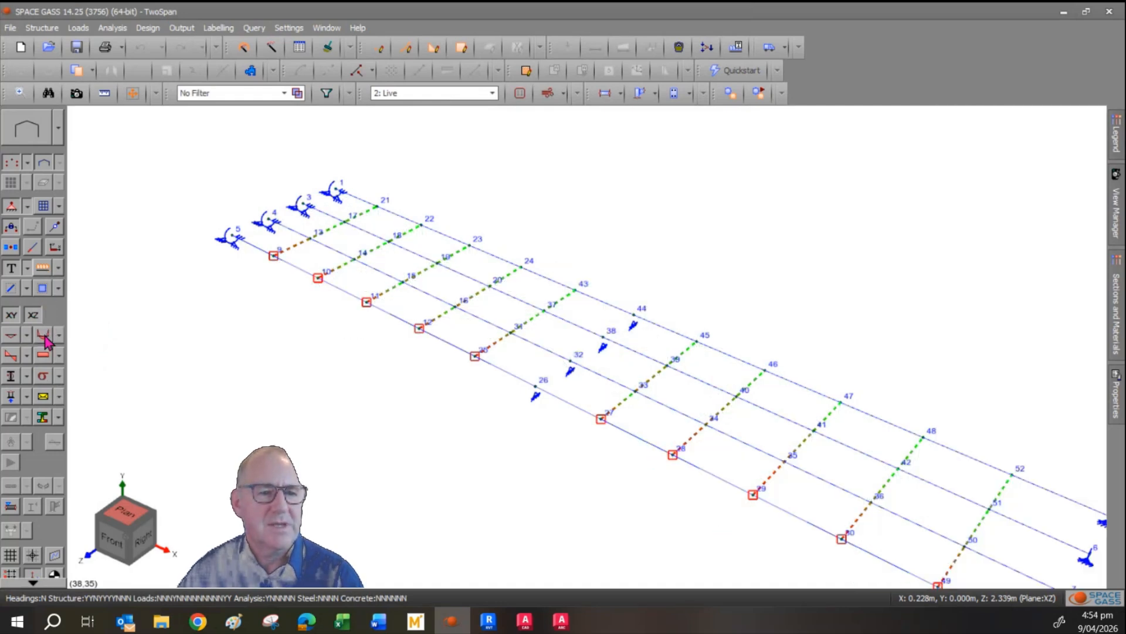
Render the sheeting members with their solid profiles and display the member bending stress at top for the live case.
click(44, 380)
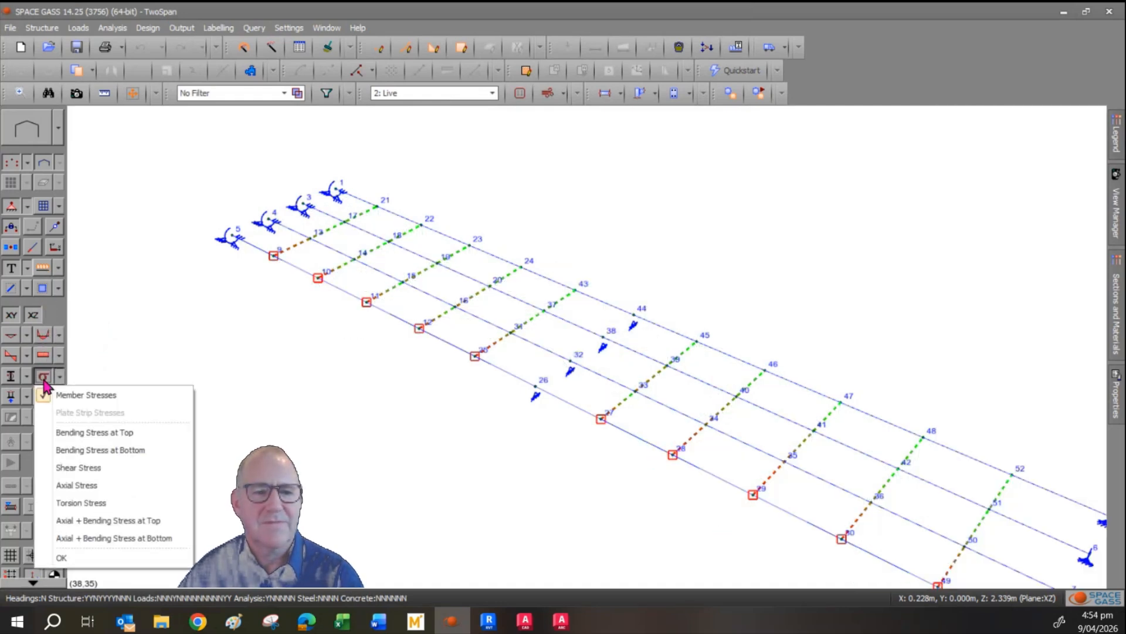
click(197, 296)
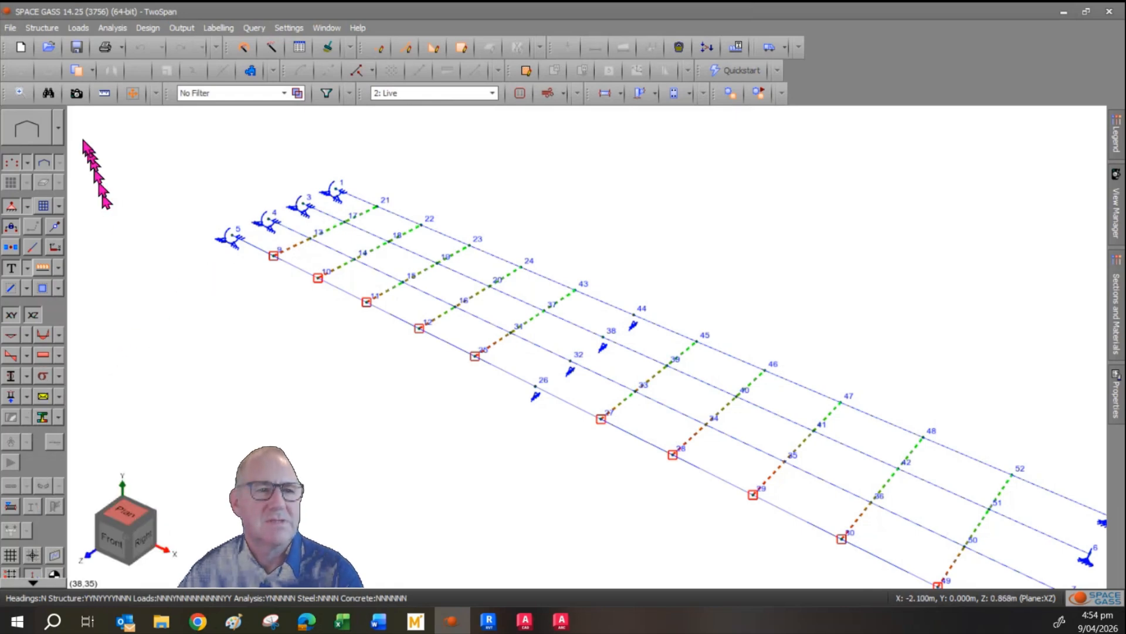
click(58, 128)
click(52, 161)
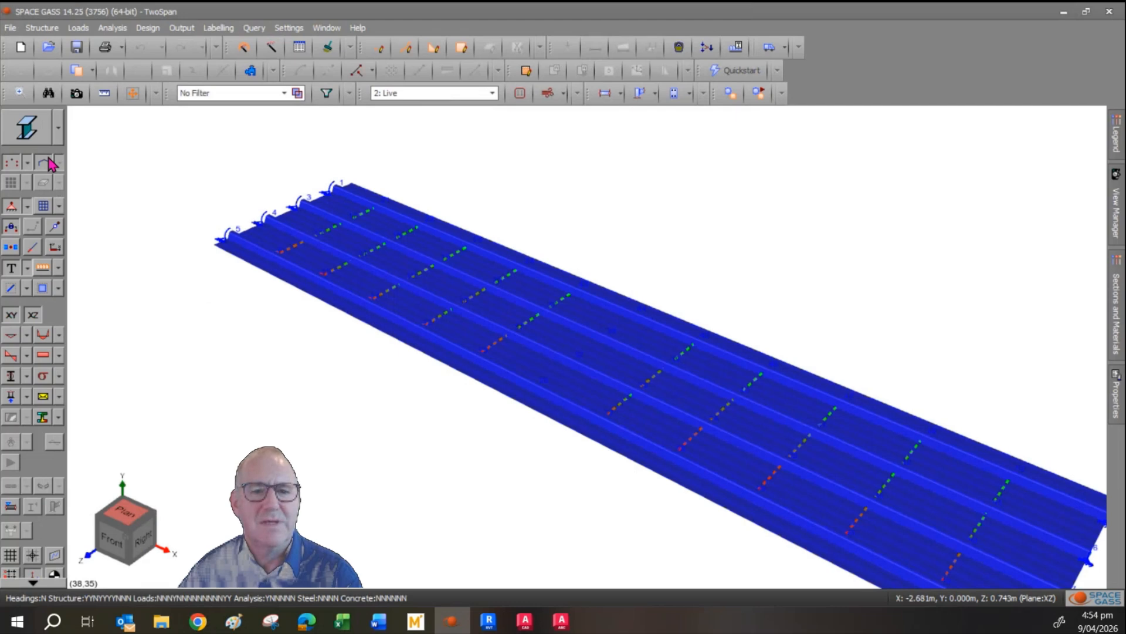
click(45, 376)
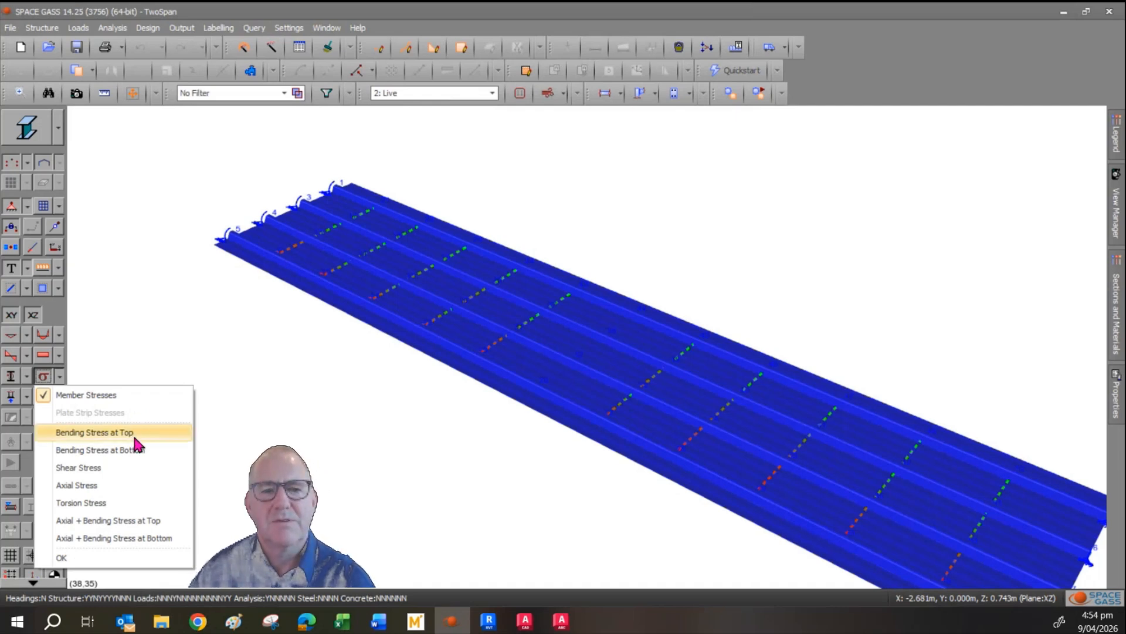
click(134, 437)
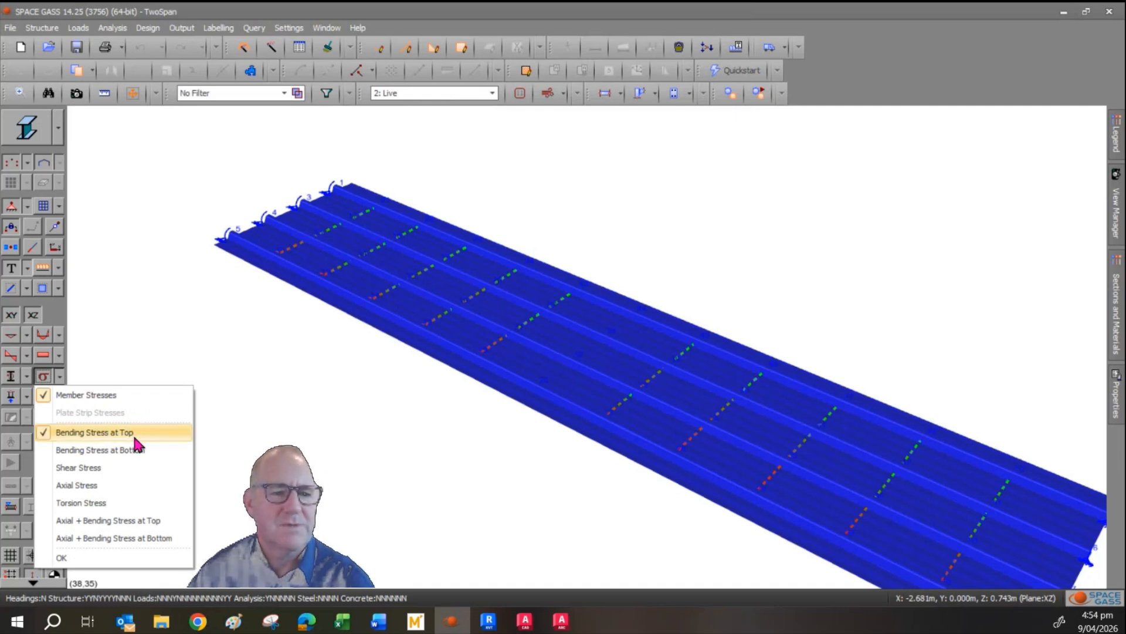
click(93, 557)
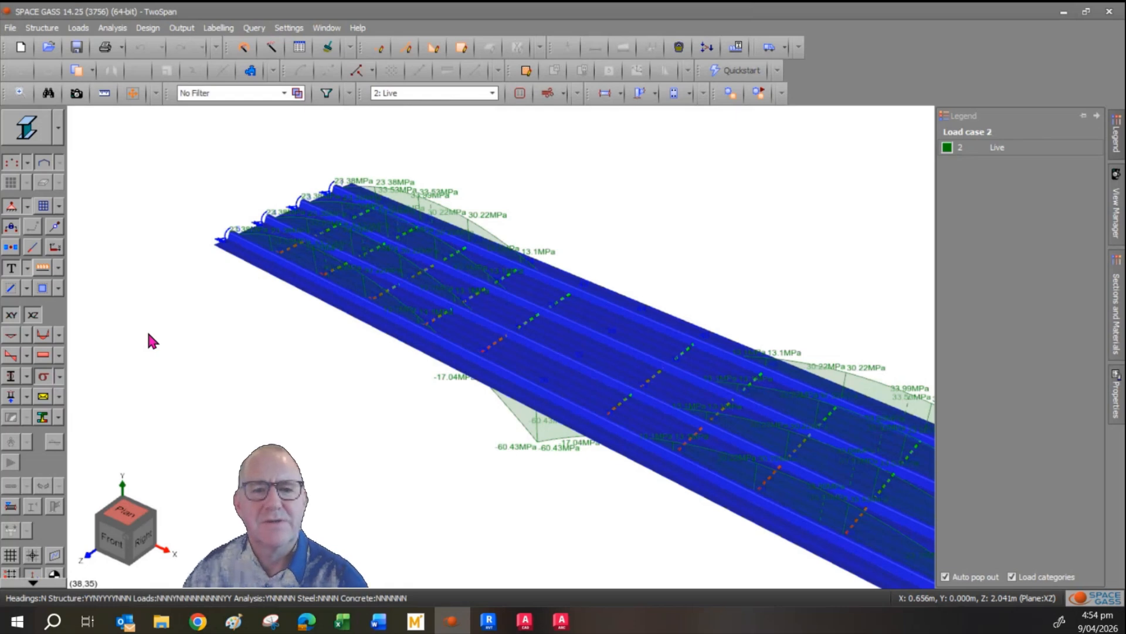
Review the top bending stress diagrams for load case 3 (wind uplift) and load case 11: ULS Gravity across both spans.
mouse_move(713, 462)
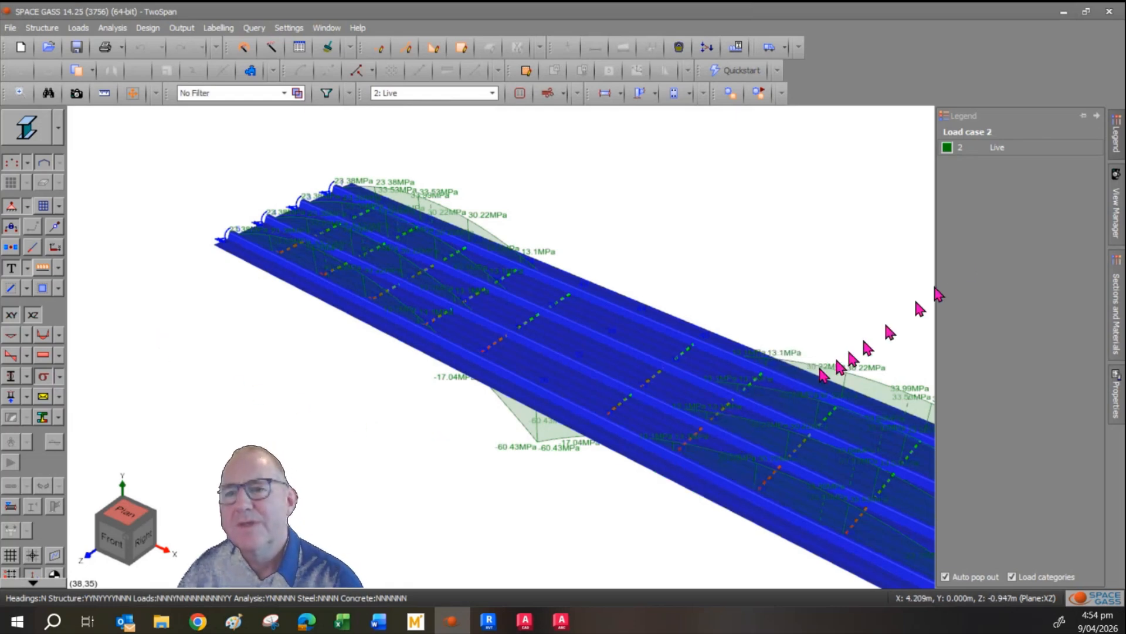
click(390, 93)
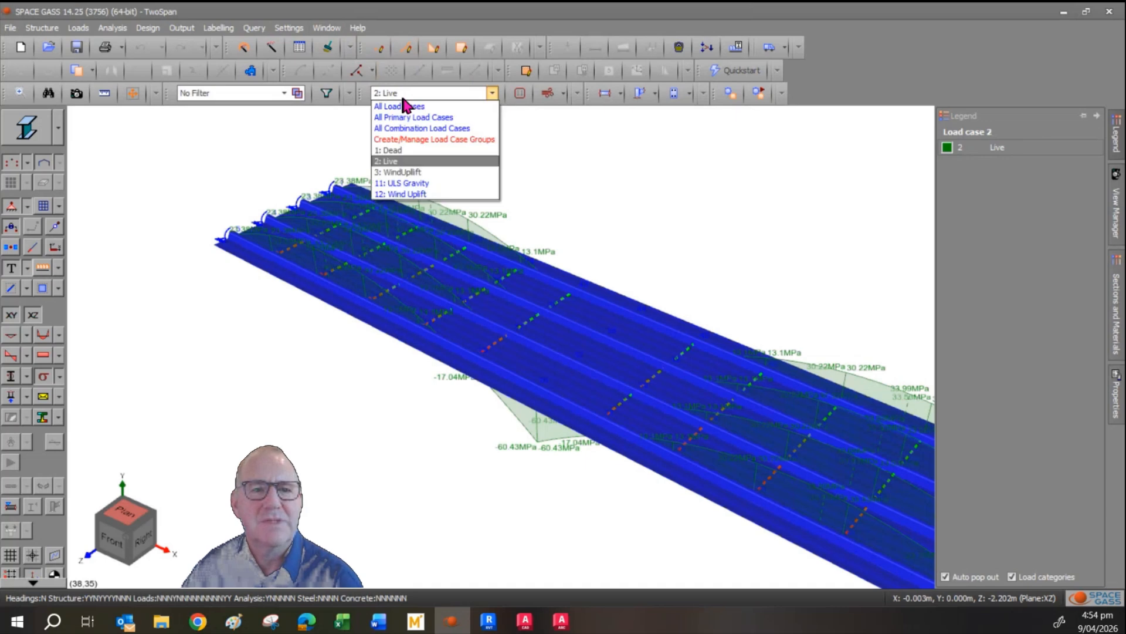
click(417, 171)
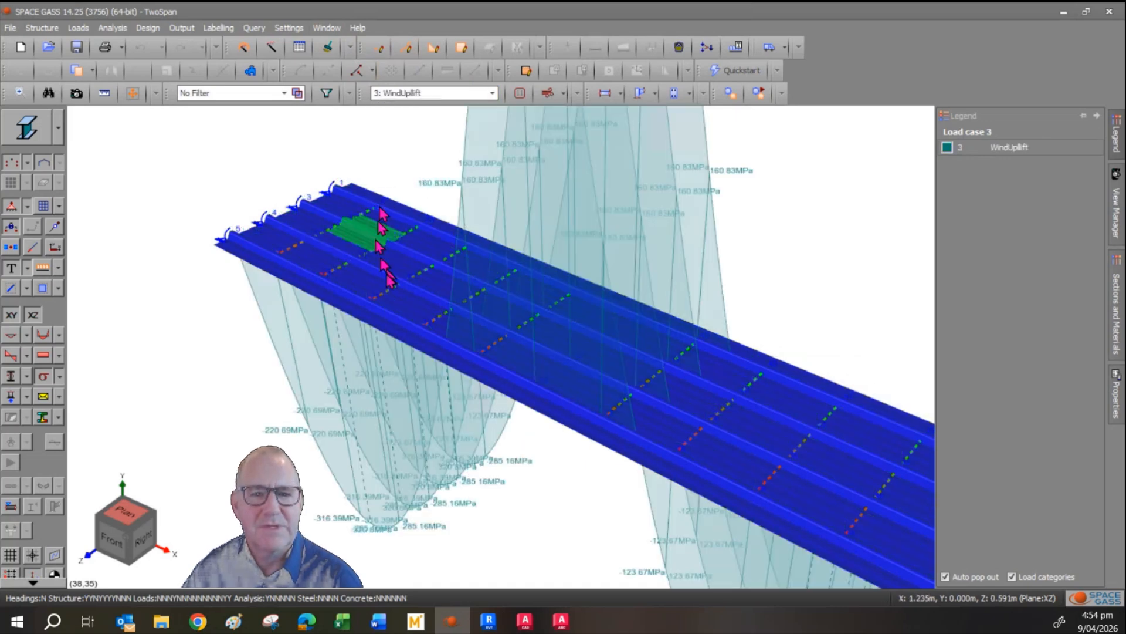
scroll(231, 405, down, 3)
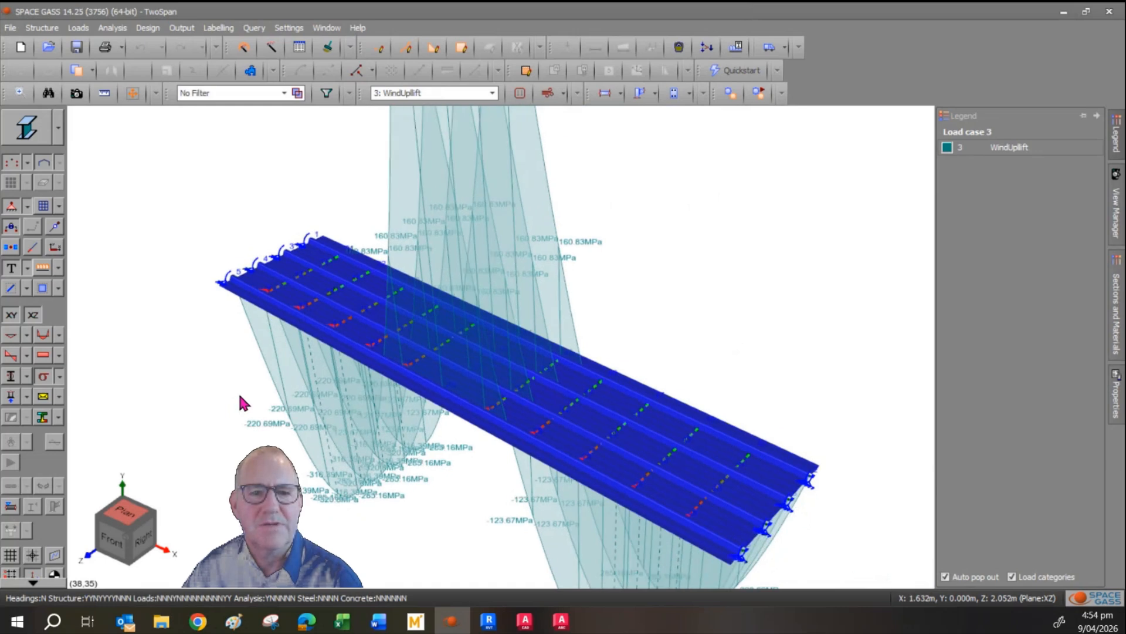
scroll(243, 399, down, 2)
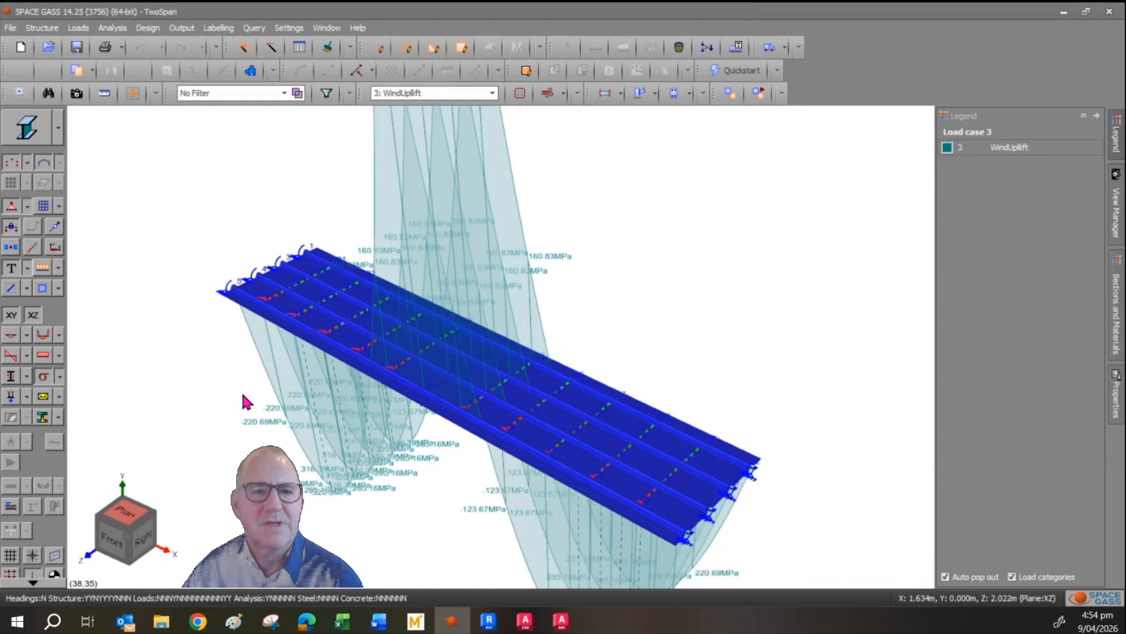
click(409, 96)
click(419, 182)
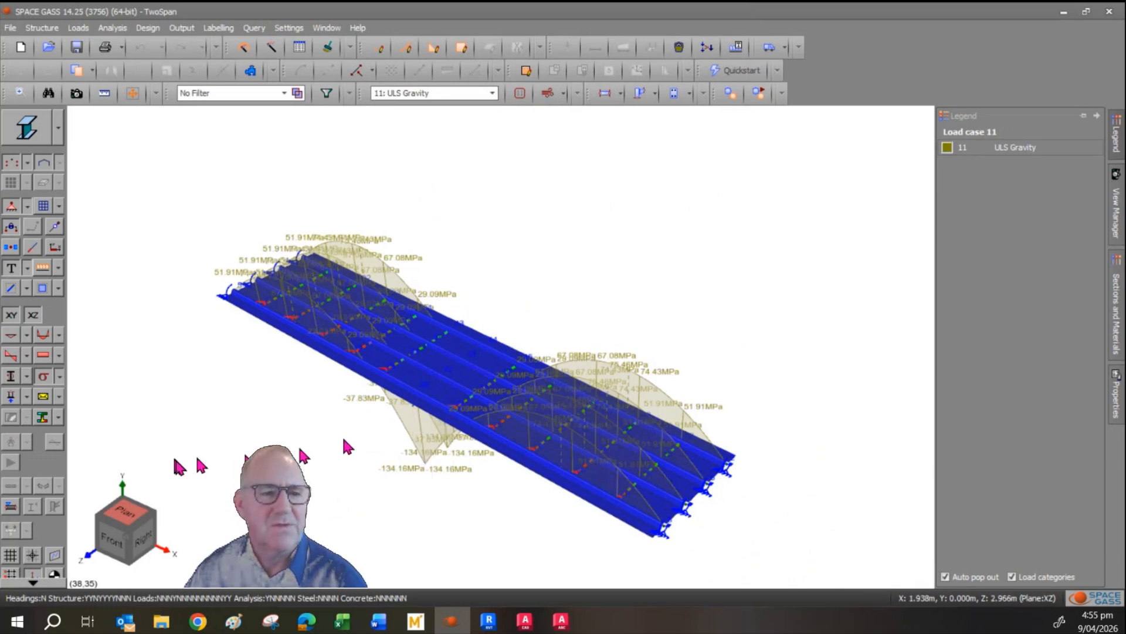
Replace the stress diagram with member contours, keeping the member contour type as Bending Stress in the contour preferences.
click(44, 376)
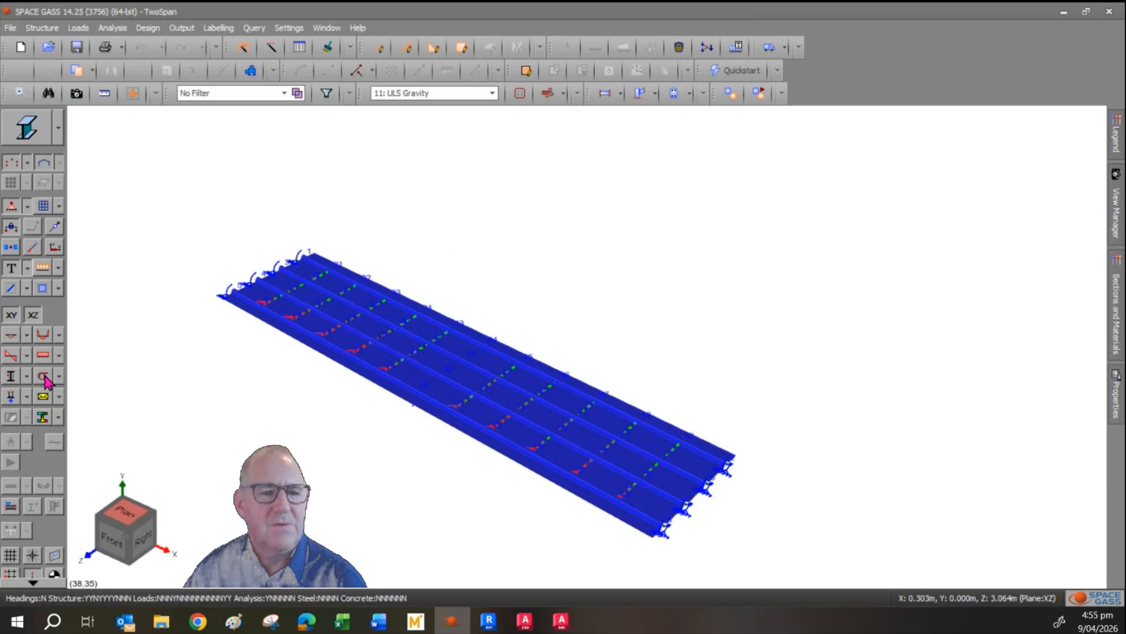
click(59, 417)
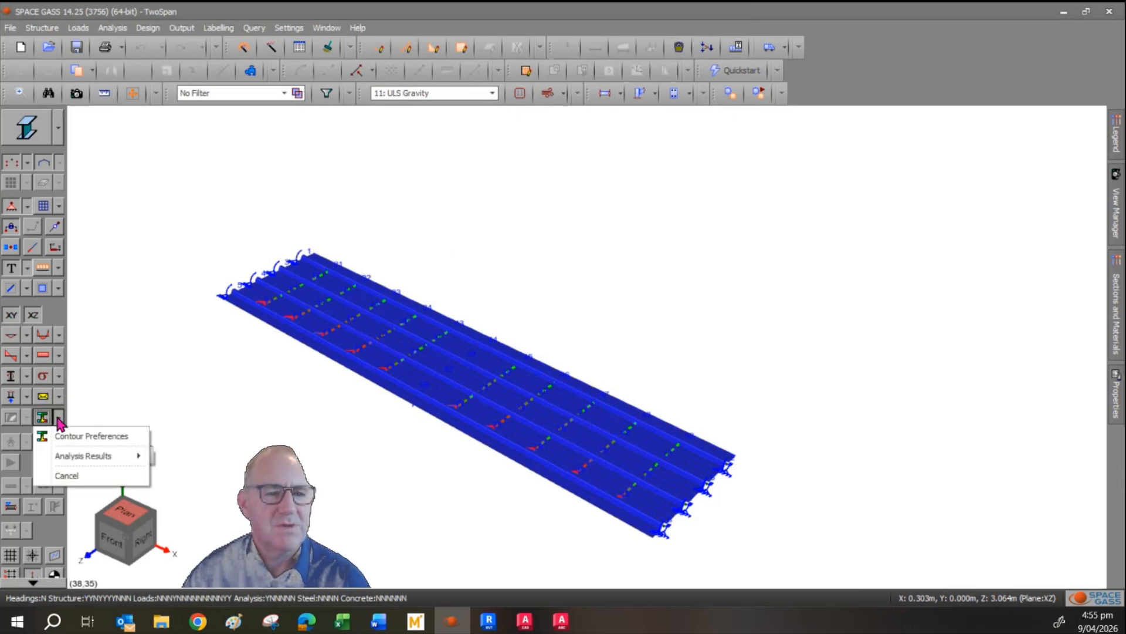
click(90, 441)
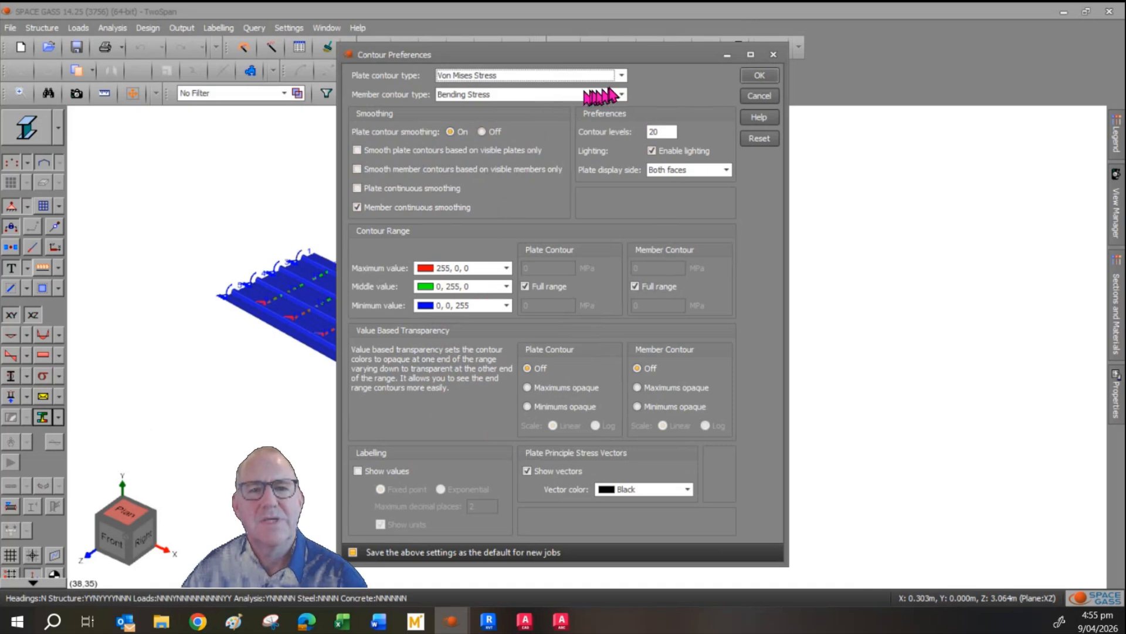
click(622, 76)
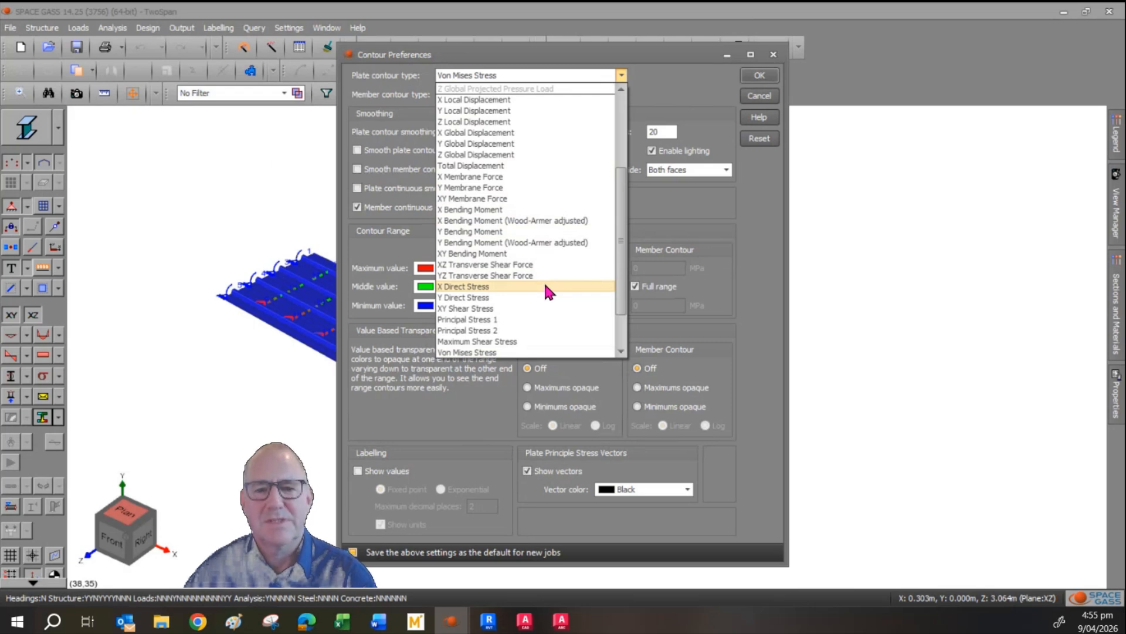
click(656, 85)
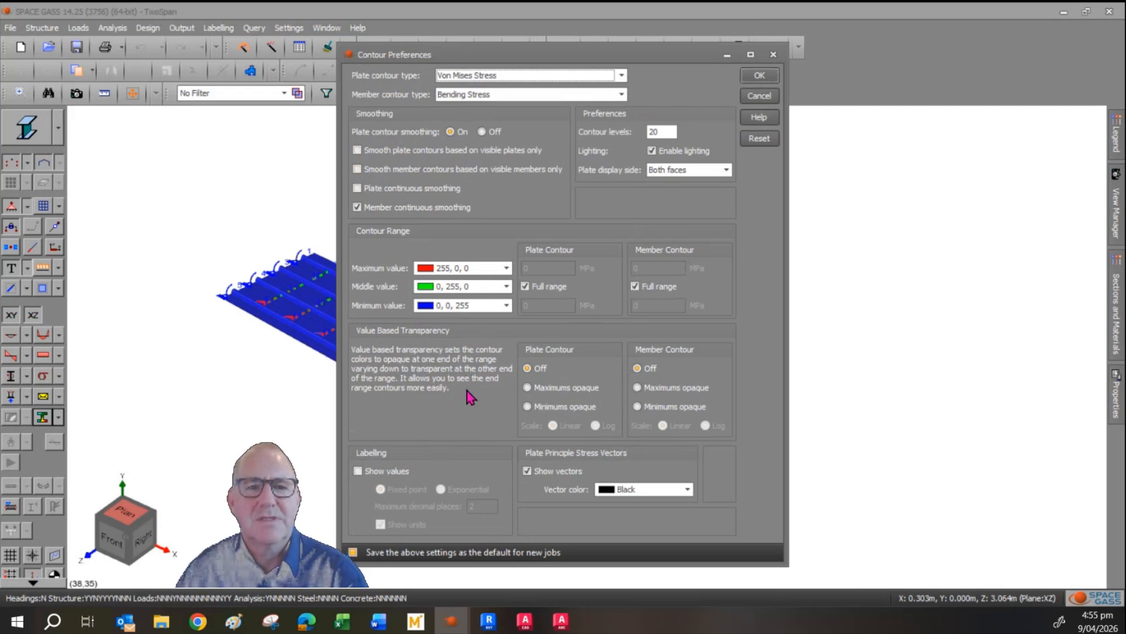
click(758, 76)
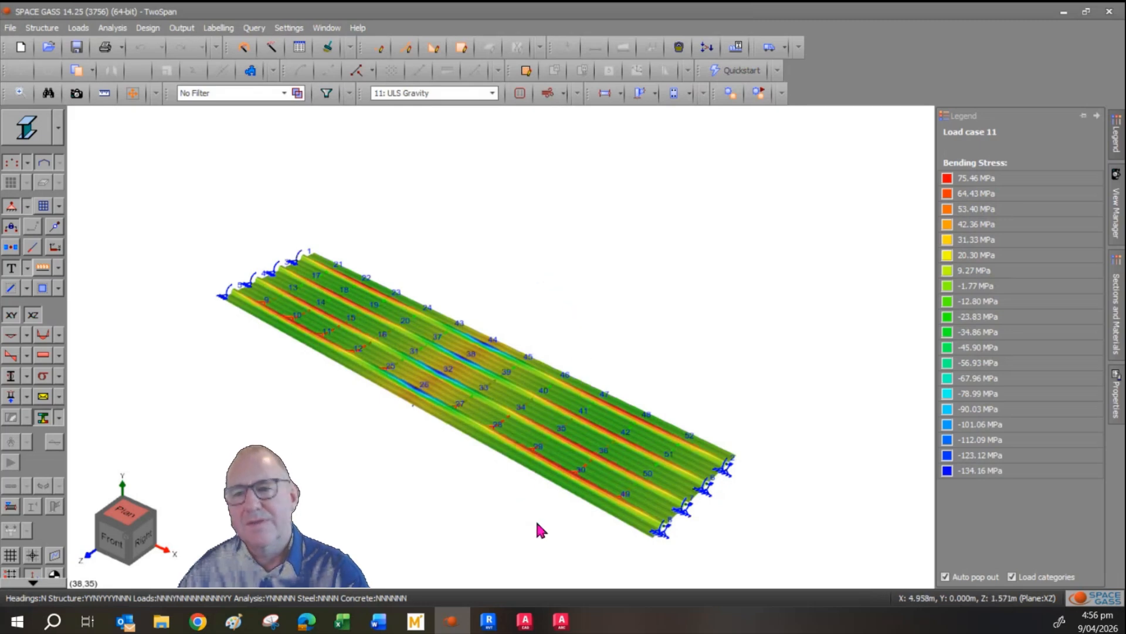
Examine the bending stress contours under ULS Gravity and for load case 12: Wind Uplift.
mouse_move(949, 182)
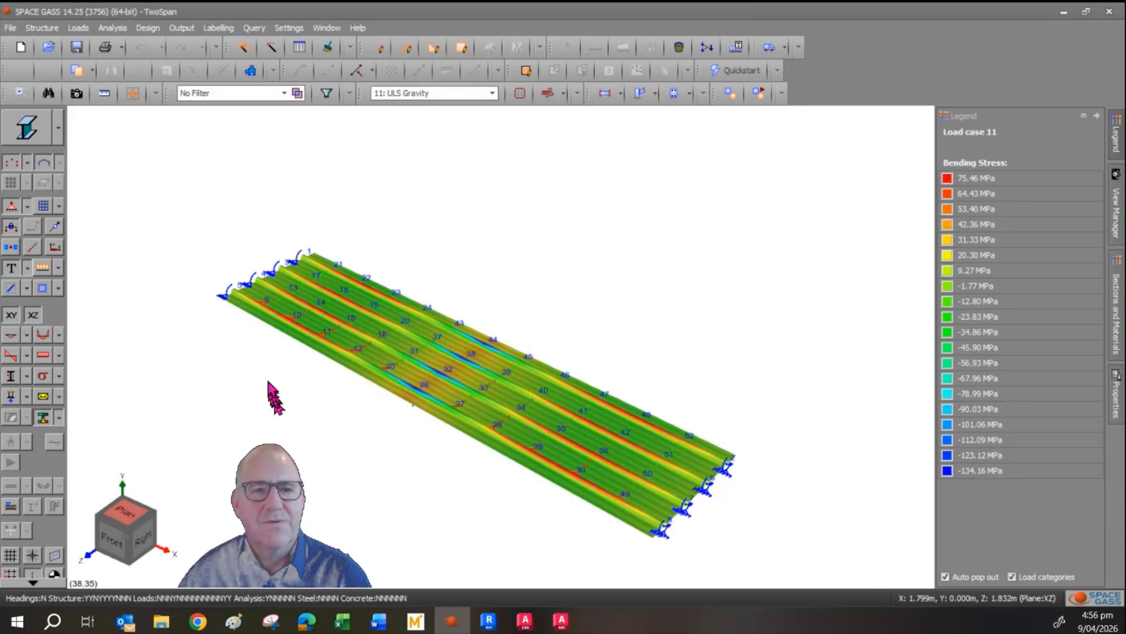
scroll(433, 473, up, 2)
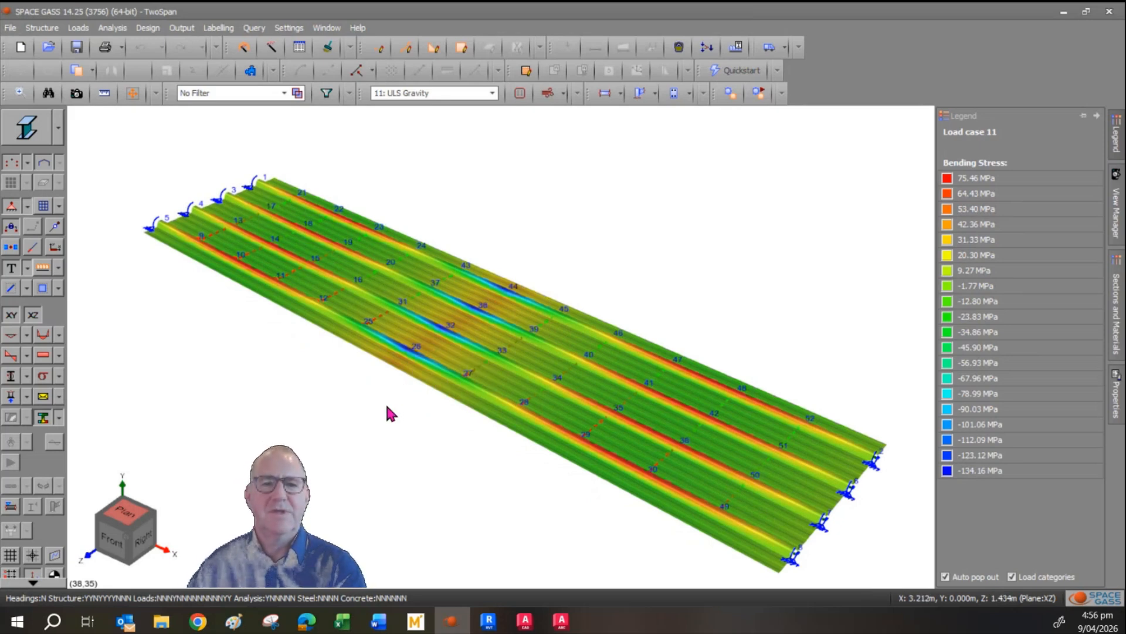
click(399, 94)
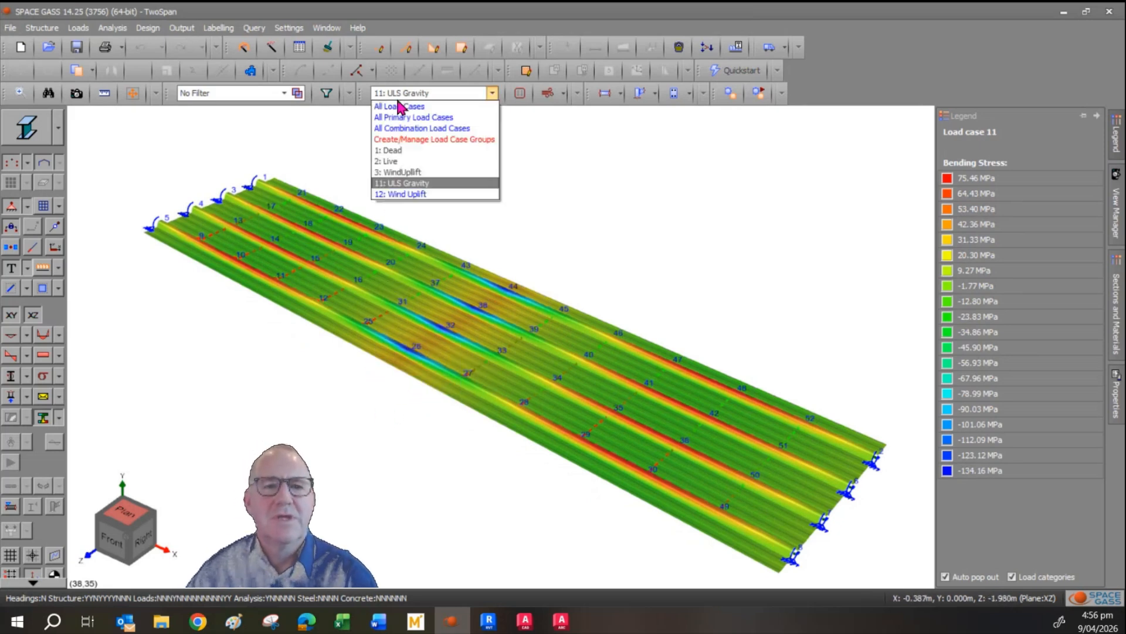
click(411, 194)
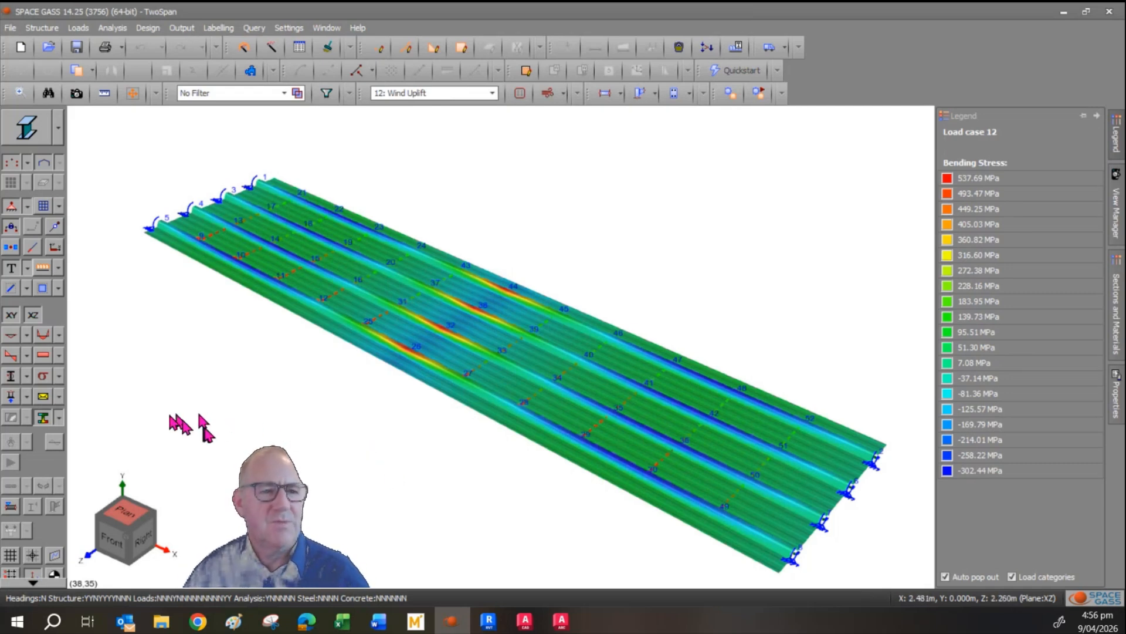
Display the wind uplift deflected shape with the stress contours, hide the undeformed members and orbit the model slightly.
click(11, 335)
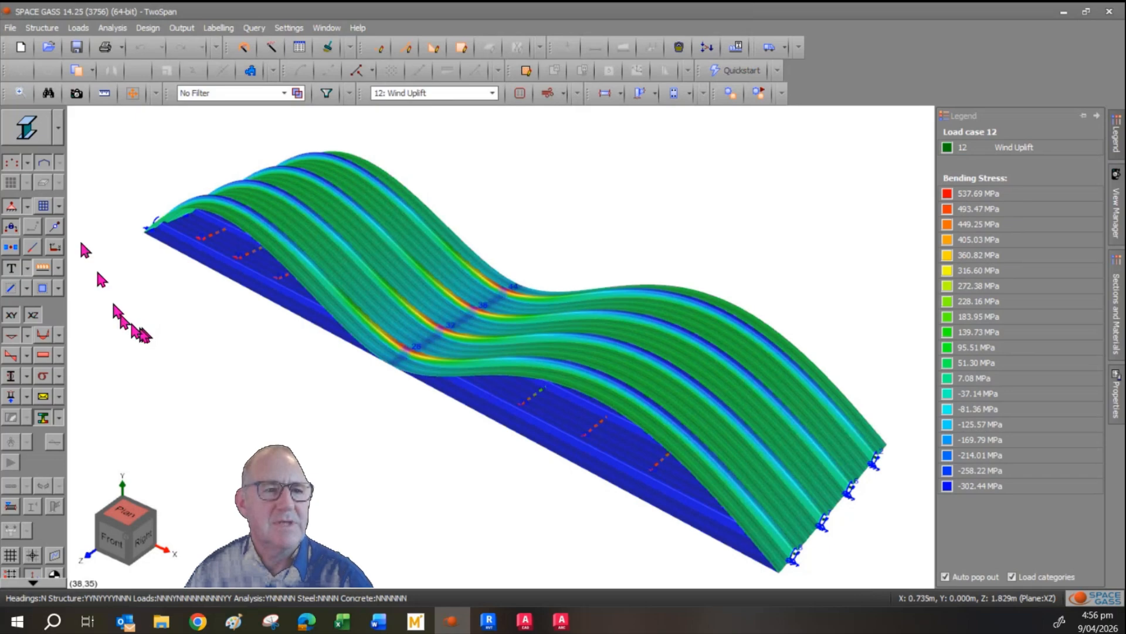
click(53, 169)
mouse_move(425, 456)
middle_down()
mouse_move(422, 476)
mouse_move(450, 467)
mouse_move(438, 450)
middle_up()
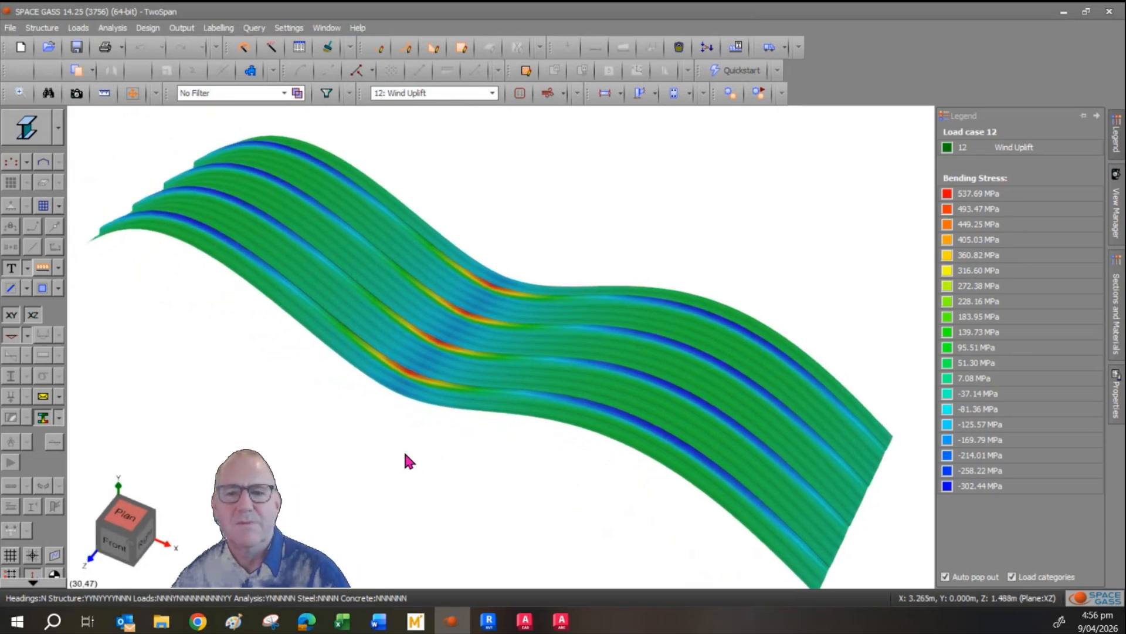
click(186, 29)
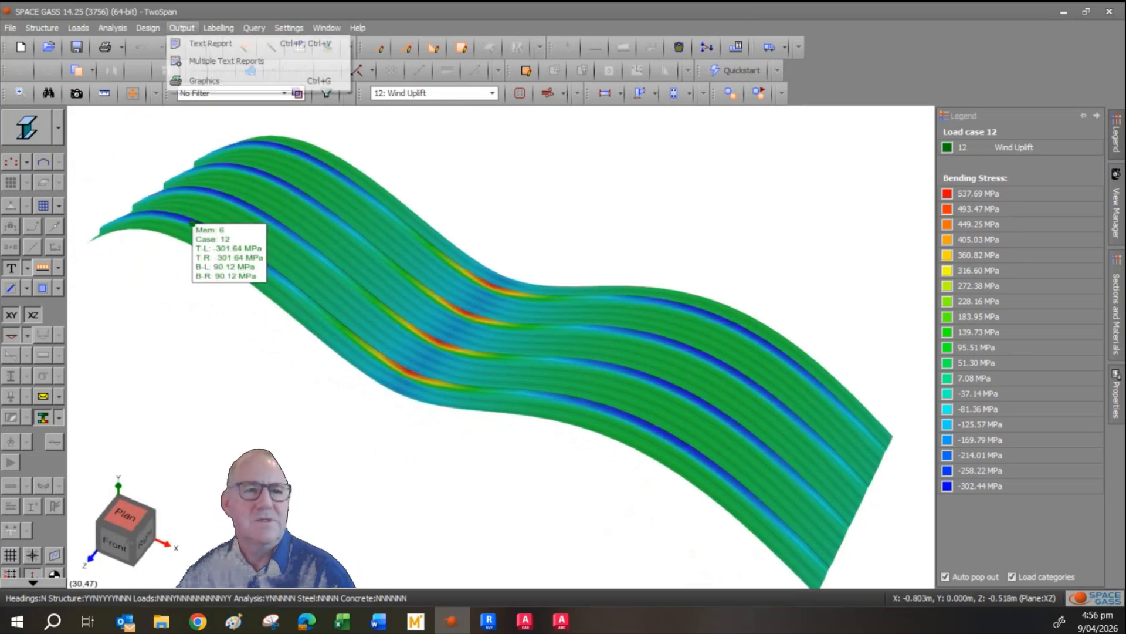
click(187, 27)
click(192, 27)
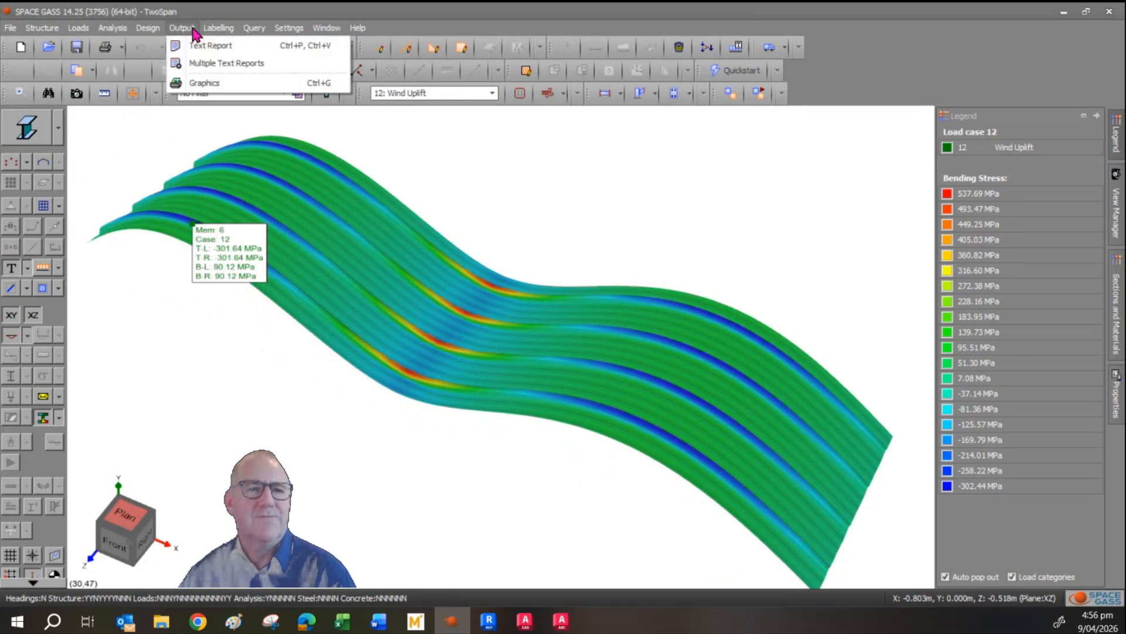
click(161, 410)
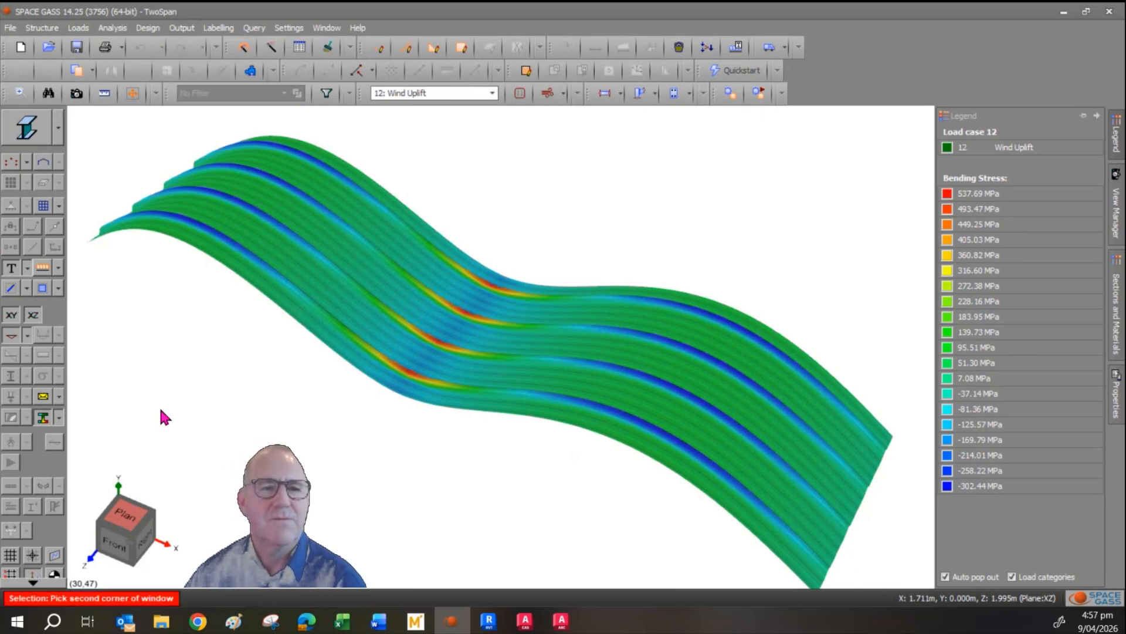